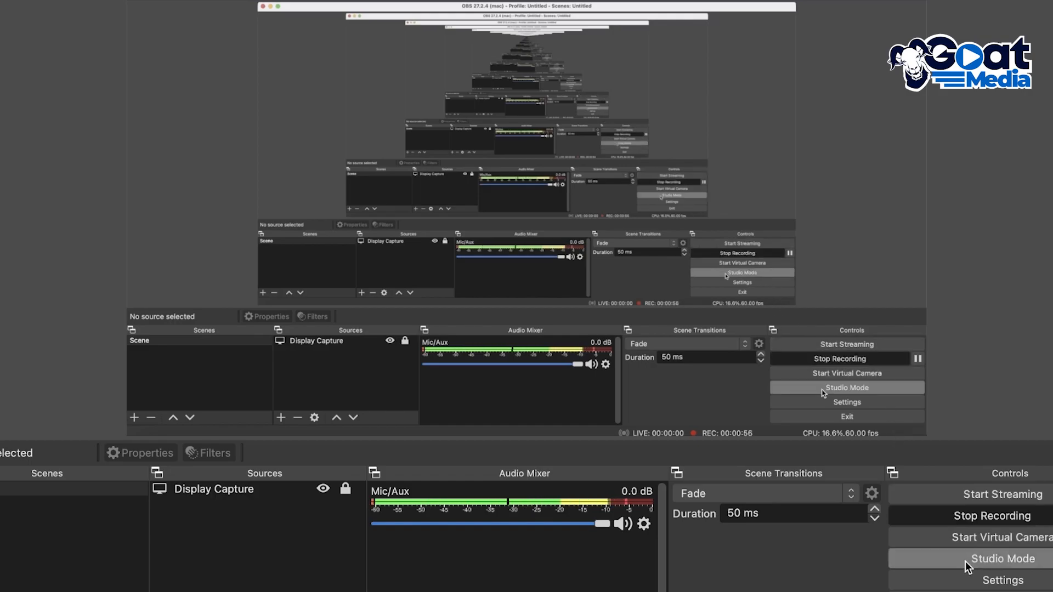
Open the settings and review the video options and the global audio devices, including the desktop audio choices.
{"action": "left_click", "coordinate": [971, 581]}
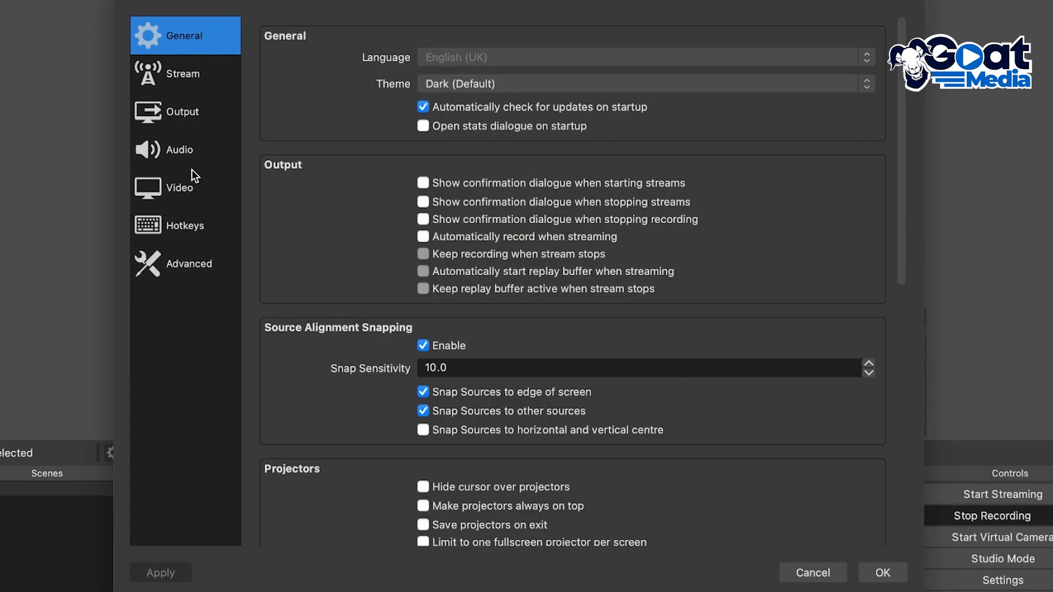
{"action": "left_click", "coordinate": [171, 188]}
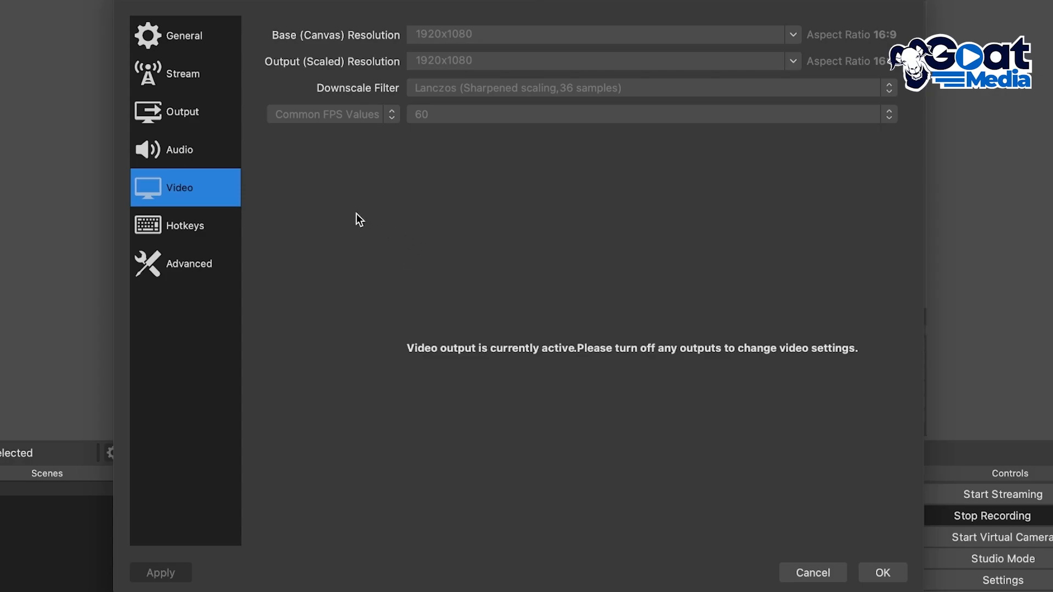
{"action": "left_click", "coordinate": [171, 152]}
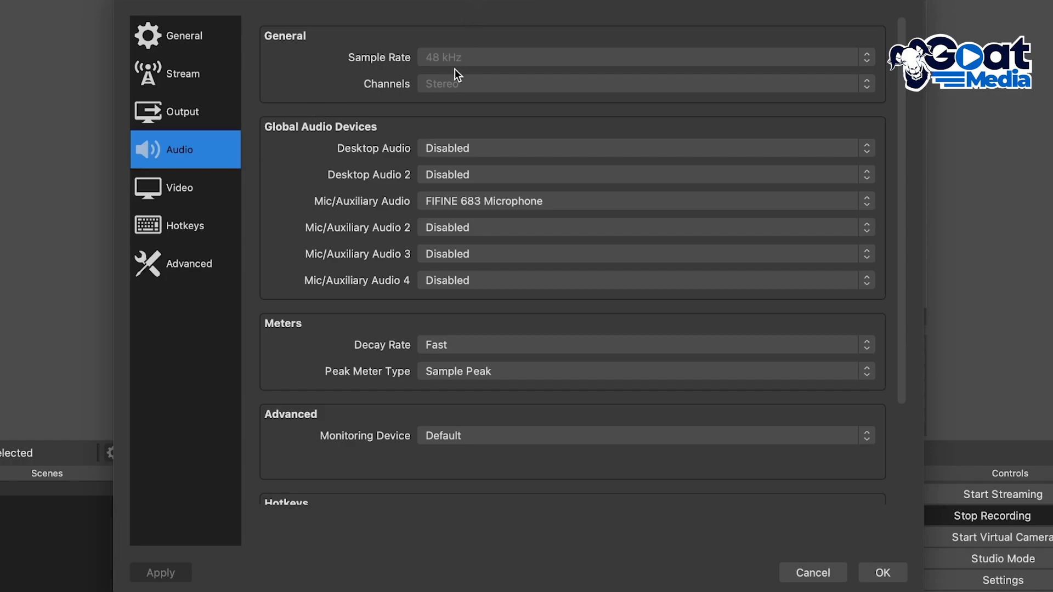
{"action": "scroll", "coordinate": [448, 124], "scroll_direction": "down", "scroll_amount": 5}
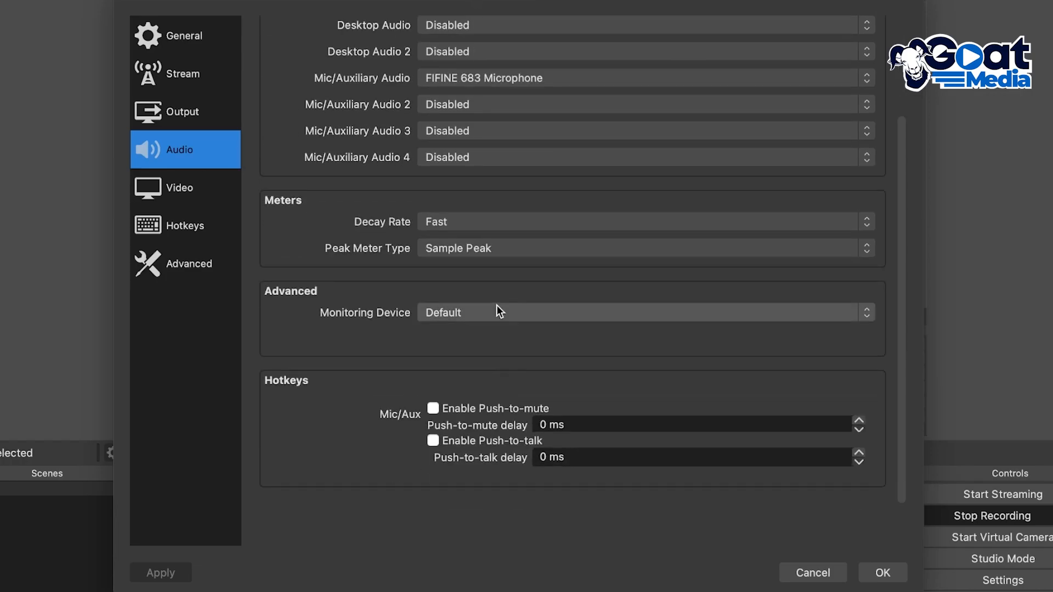
{"action": "scroll", "coordinate": [466, 300], "scroll_direction": "up", "scroll_amount": 5}
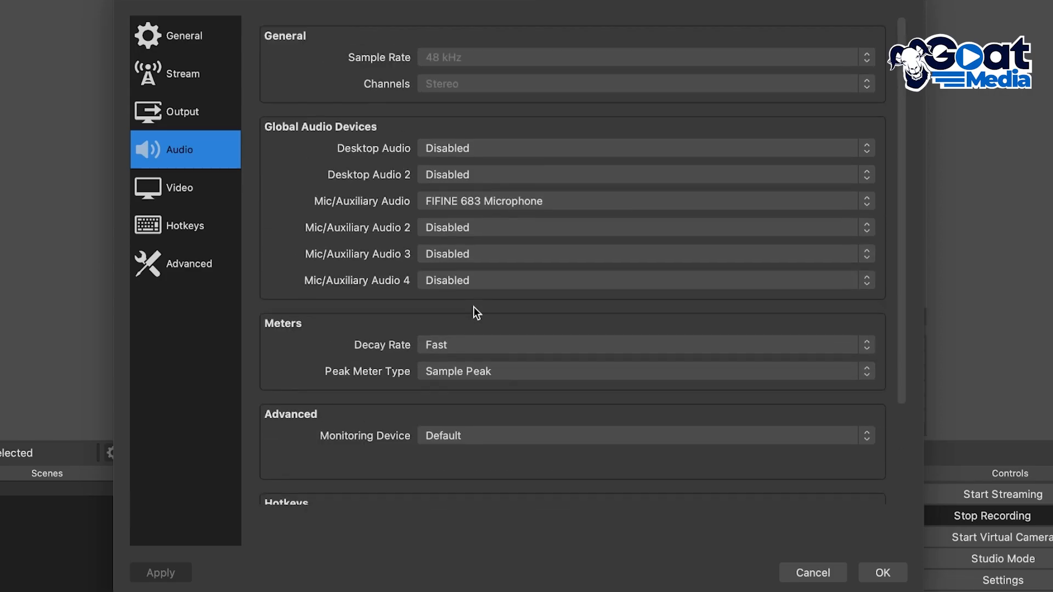
{"action": "left_click", "coordinate": [490, 142]}
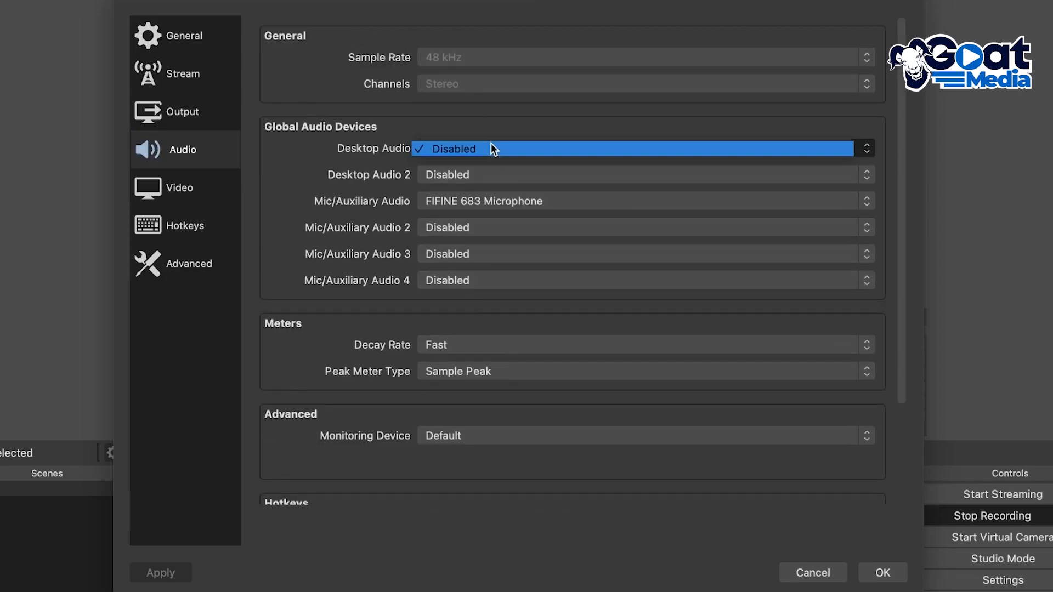
{"action": "left_click", "coordinate": [491, 143]}
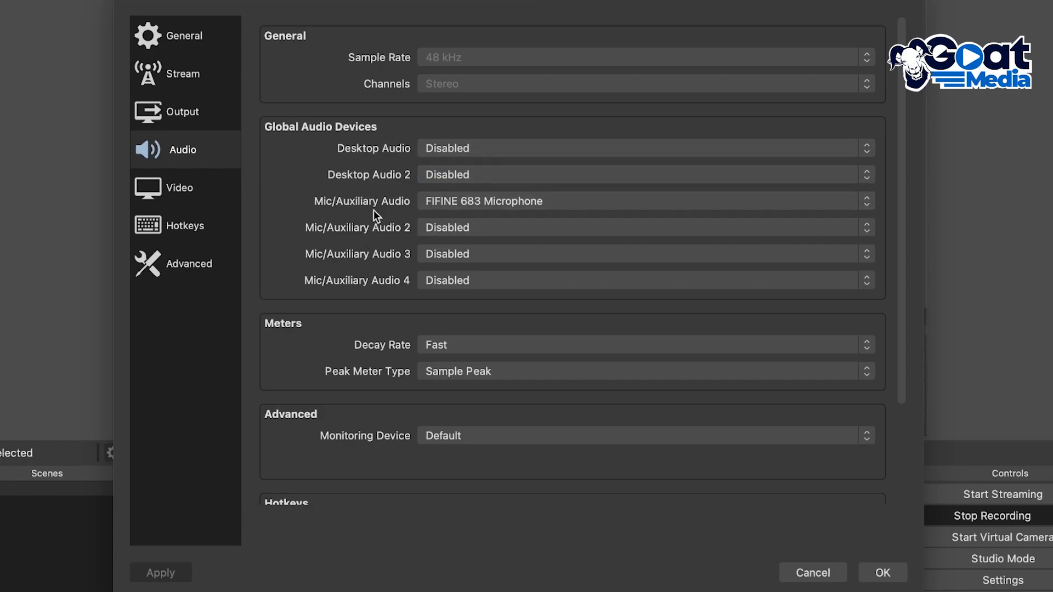
Check the available decay rates and peak meter types for the audio meters.
{"action": "scroll", "coordinate": [375, 244], "scroll_direction": "down", "scroll_amount": 5}
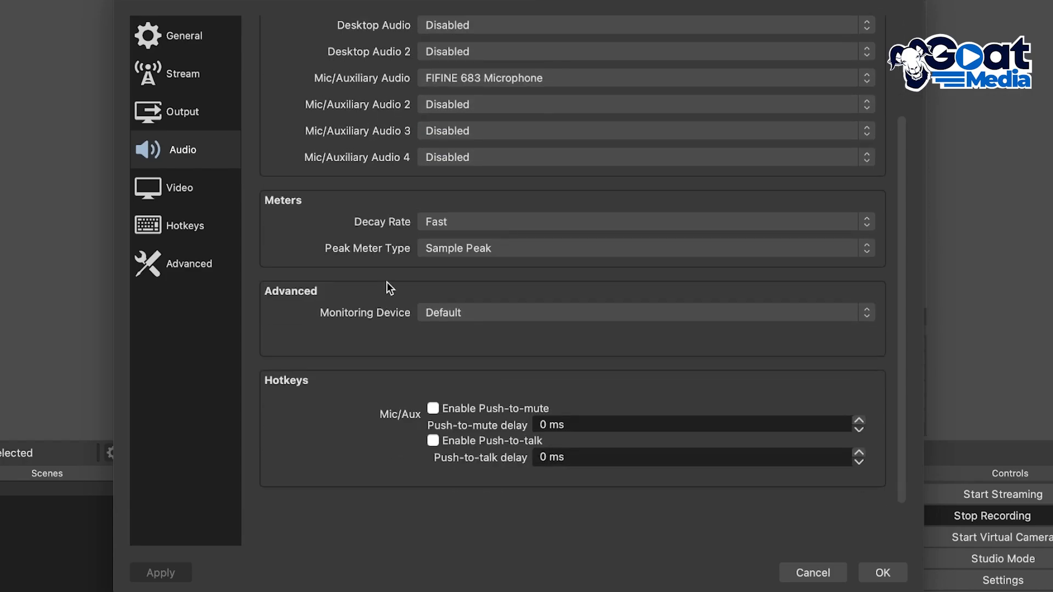
{"action": "left_click", "coordinate": [437, 220]}
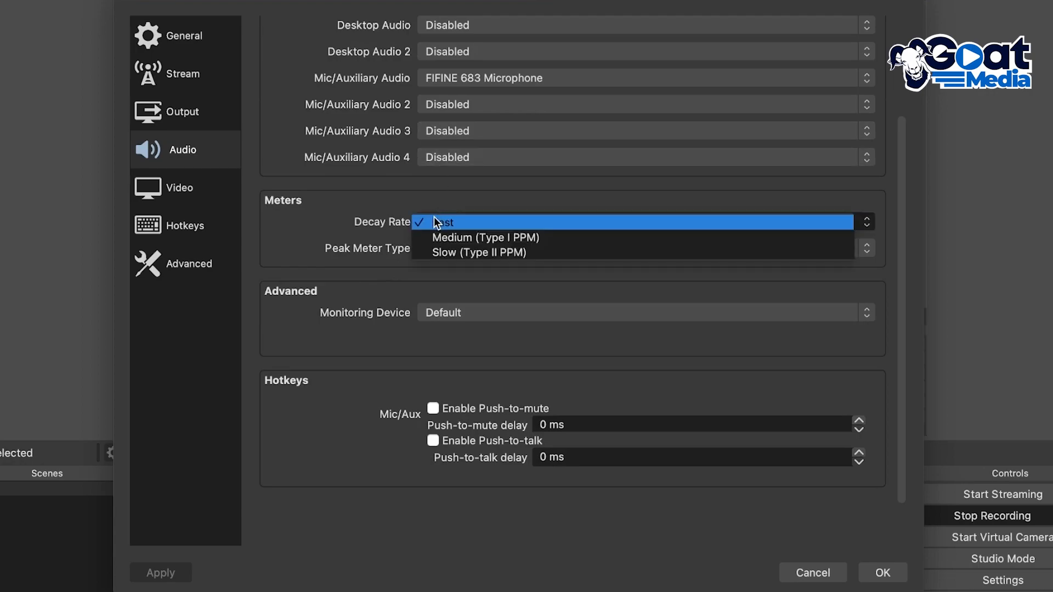
{"action": "left_click", "coordinate": [409, 199]}
{"action": "left_click", "coordinate": [433, 248]}
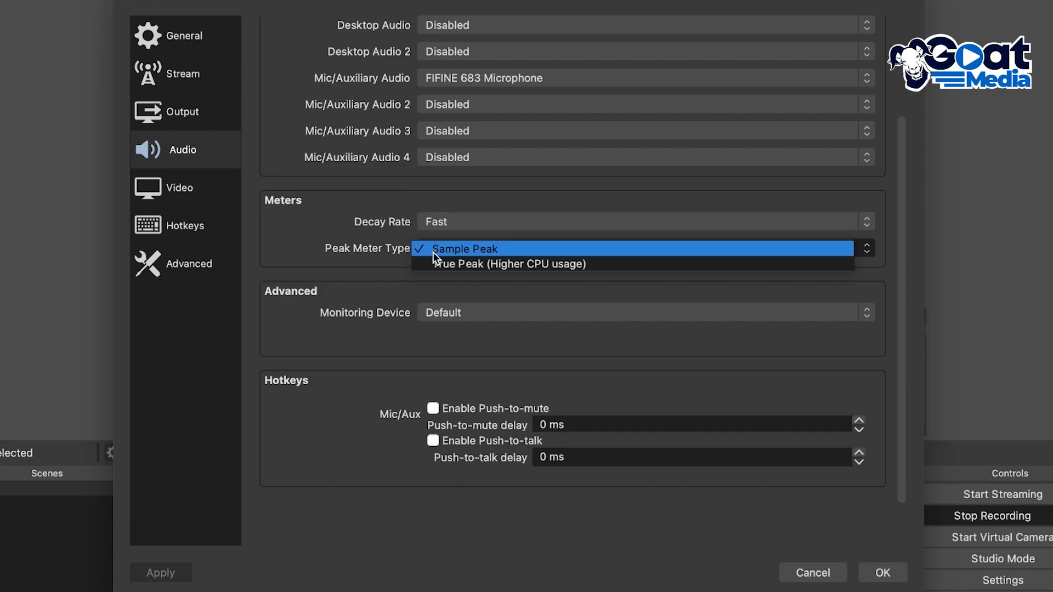
{"action": "left_click", "coordinate": [378, 233]}
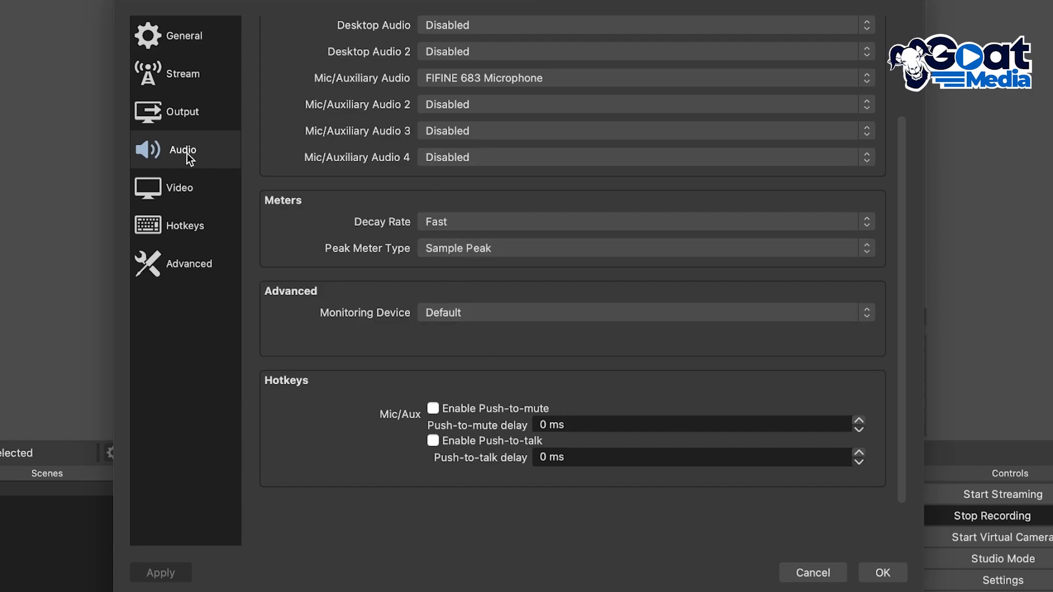
Review the general settings, from language and theme through source snapping, projectors and system tray to the multiview options.
{"action": "left_click", "coordinate": [187, 47]}
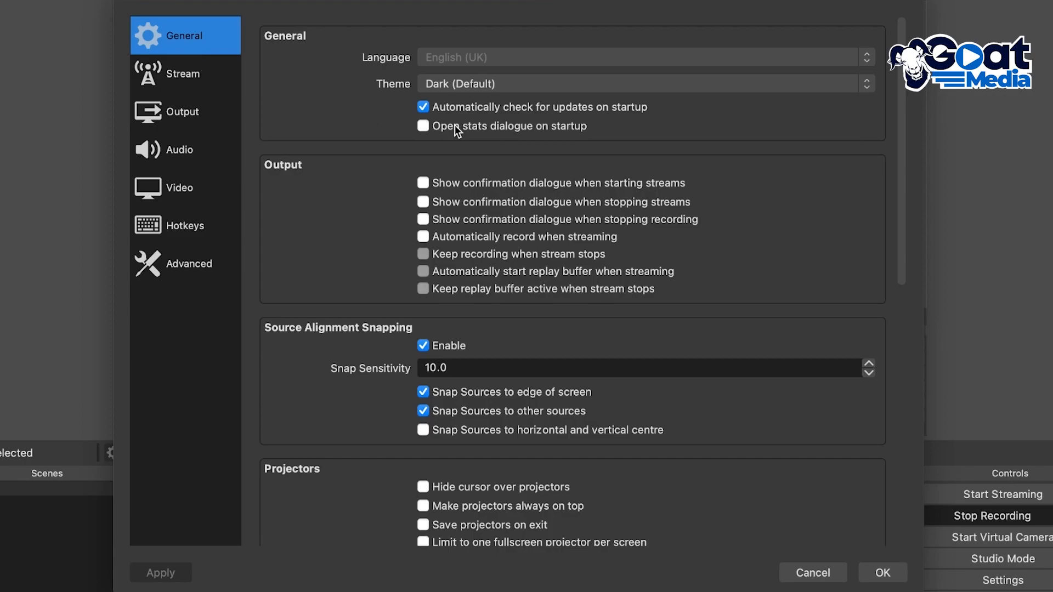
{"action": "scroll", "coordinate": [453, 206], "scroll_direction": "down", "scroll_amount": 10}
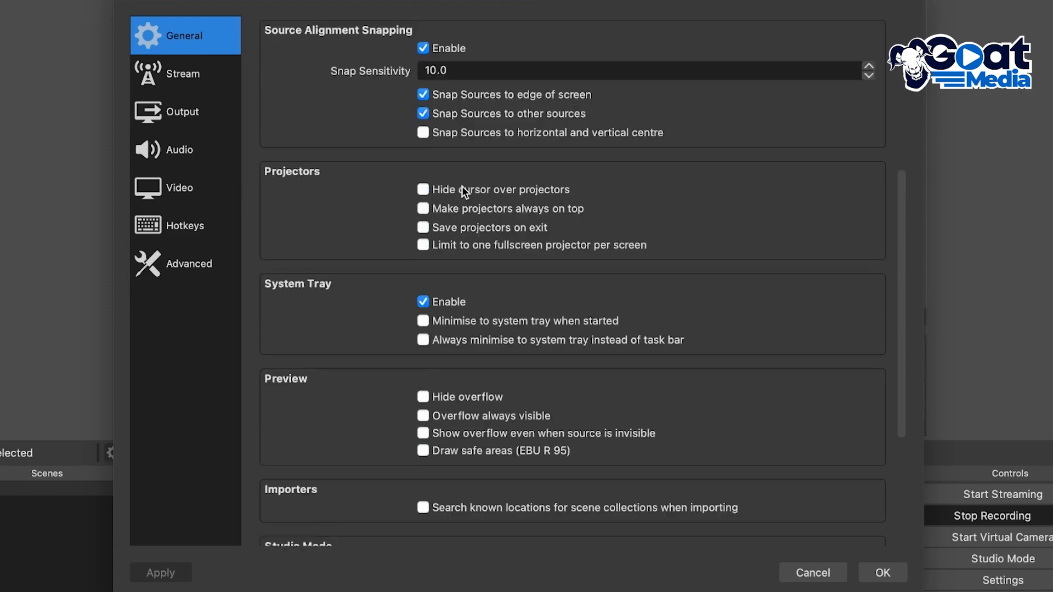
{"action": "scroll", "coordinate": [476, 210], "scroll_direction": "up", "scroll_amount": 10}
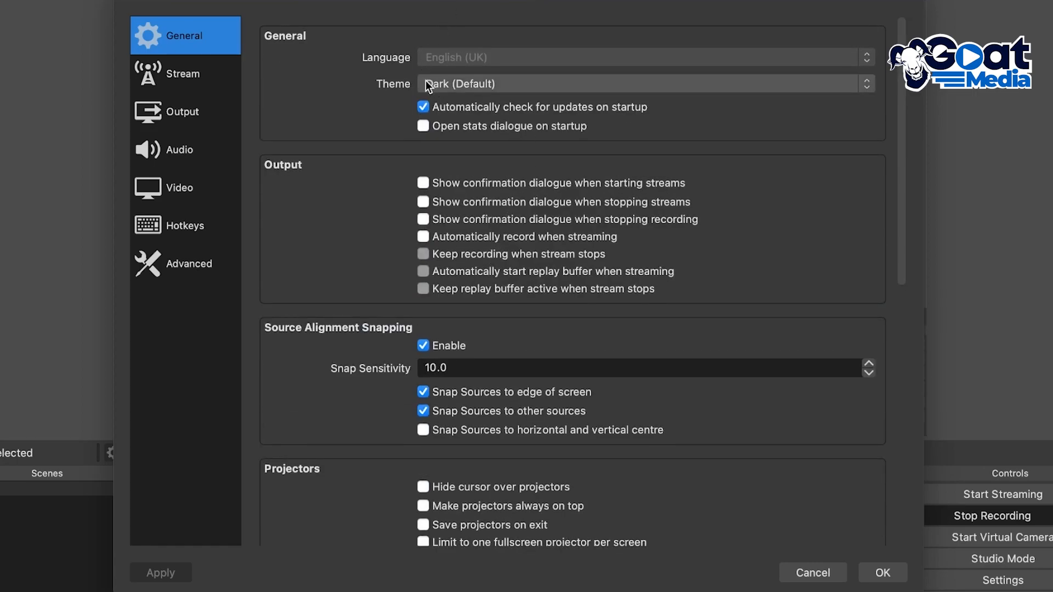
{"action": "scroll", "coordinate": [357, 165], "scroll_direction": "down", "scroll_amount": 2}
{"action": "scroll", "coordinate": [370, 176], "scroll_direction": "up", "scroll_amount": 2}
{"action": "scroll", "coordinate": [373, 176], "scroll_direction": "down", "scroll_amount": 5}
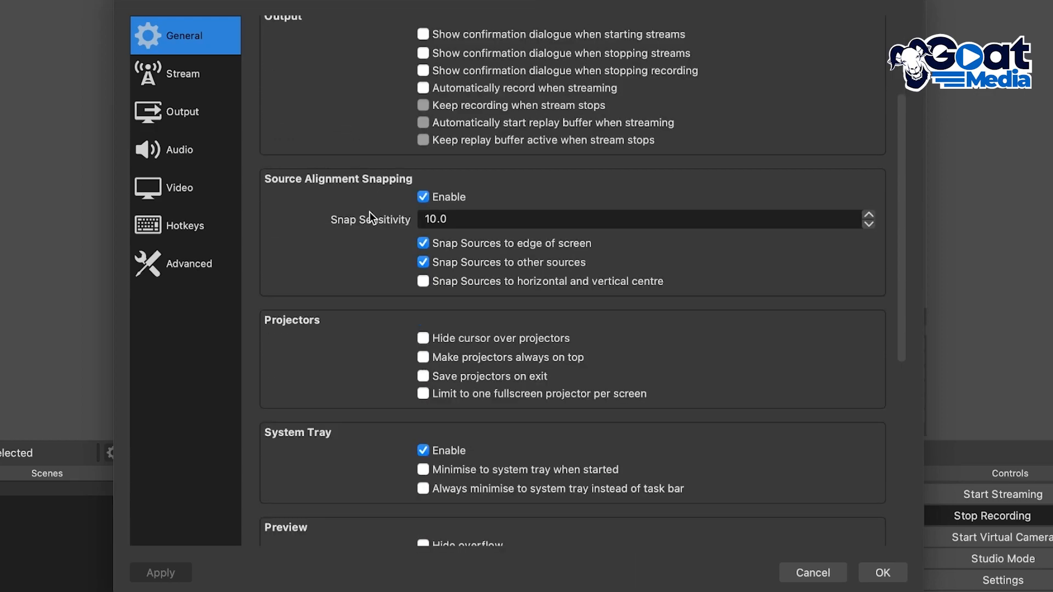
{"action": "scroll", "coordinate": [369, 214], "scroll_direction": "down", "scroll_amount": 2}
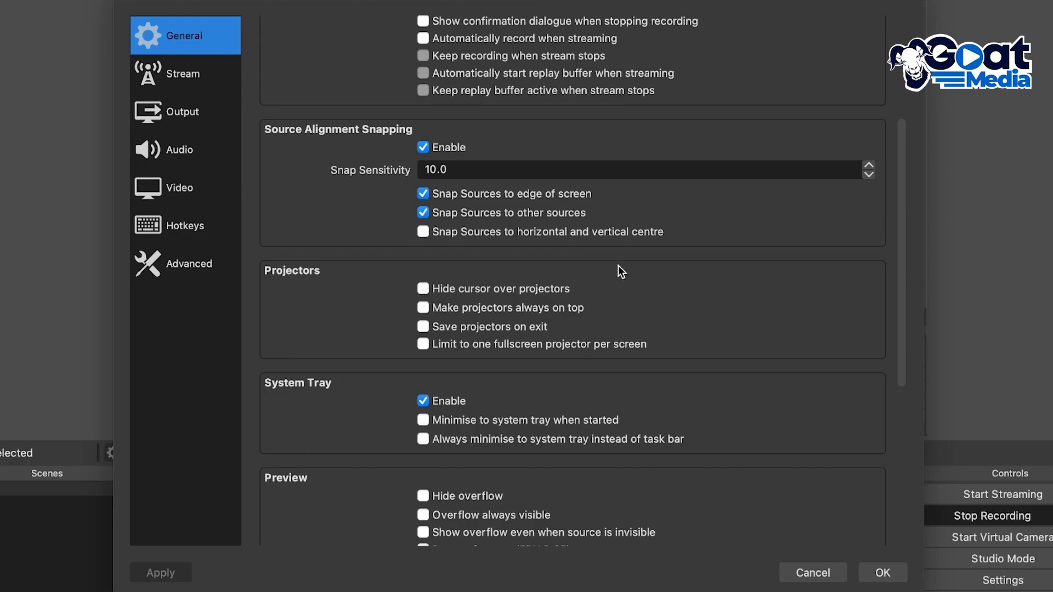
{"action": "scroll", "coordinate": [617, 265], "scroll_direction": "down", "scroll_amount": 10}
{"action": "scroll", "coordinate": [570, 230], "scroll_direction": "down", "scroll_amount": 1}
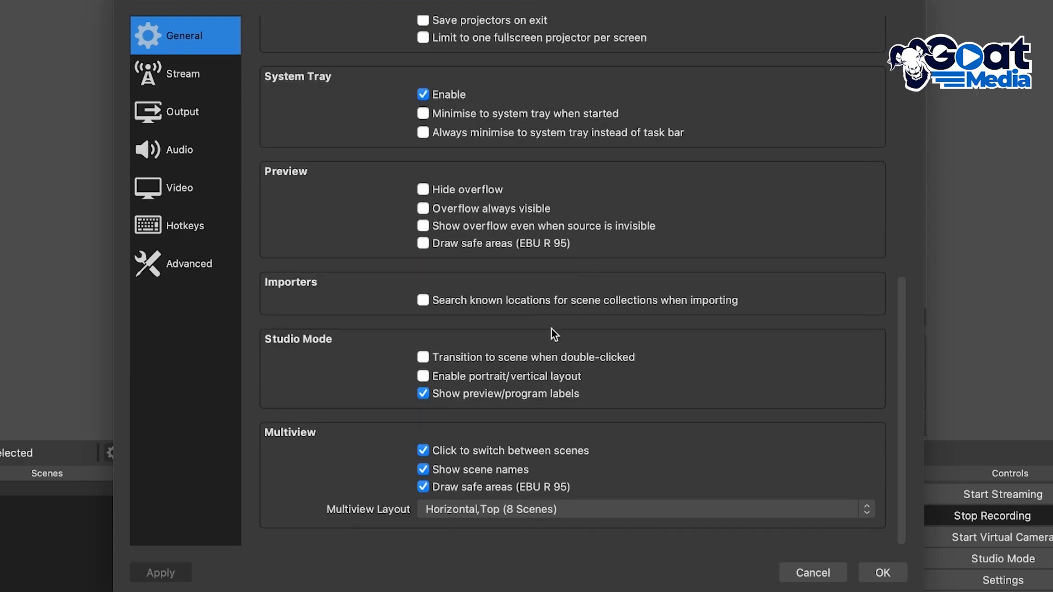
Review the output settings for streaming bitrate and encoder, and for recording path, quality and format.
{"action": "left_click", "coordinate": [179, 110]}
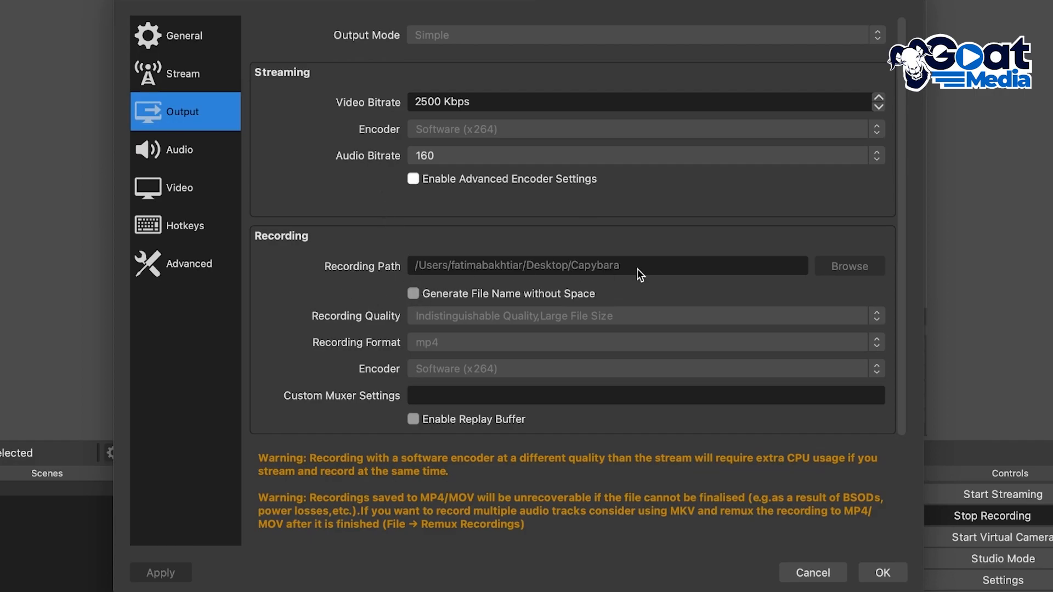
{"action": "left_click", "coordinate": [415, 296]}
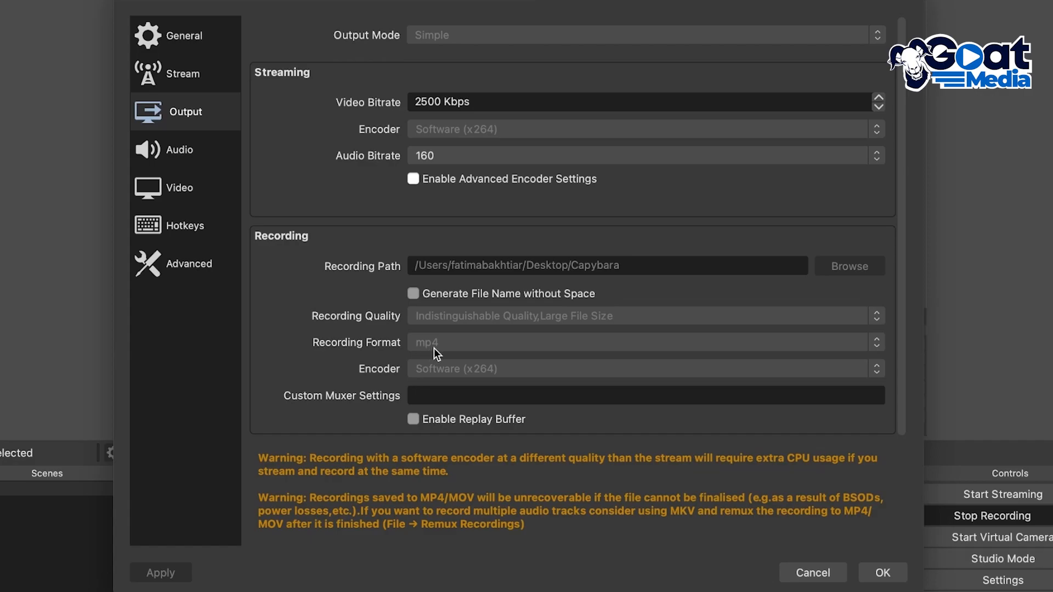
{"action": "scroll", "coordinate": [358, 324], "scroll_direction": "down", "scroll_amount": 5}
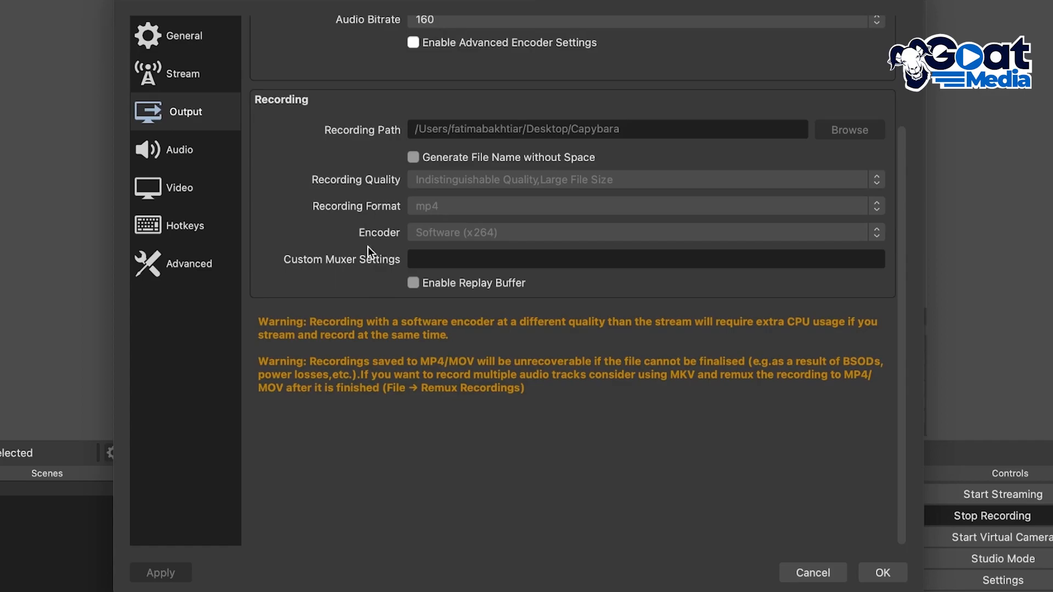
{"action": "scroll", "coordinate": [373, 249], "scroll_direction": "up", "scroll_amount": 5}
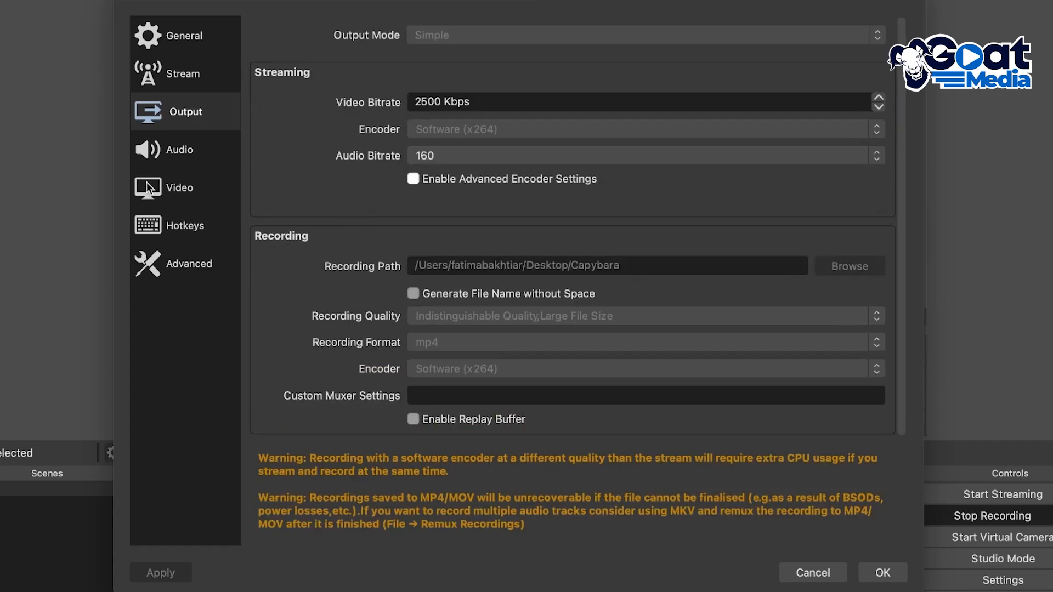
Look over the video and advanced settings, return to the general ones and close the settings without saving.
{"action": "left_click", "coordinate": [169, 156]}
{"action": "left_click", "coordinate": [174, 188]}
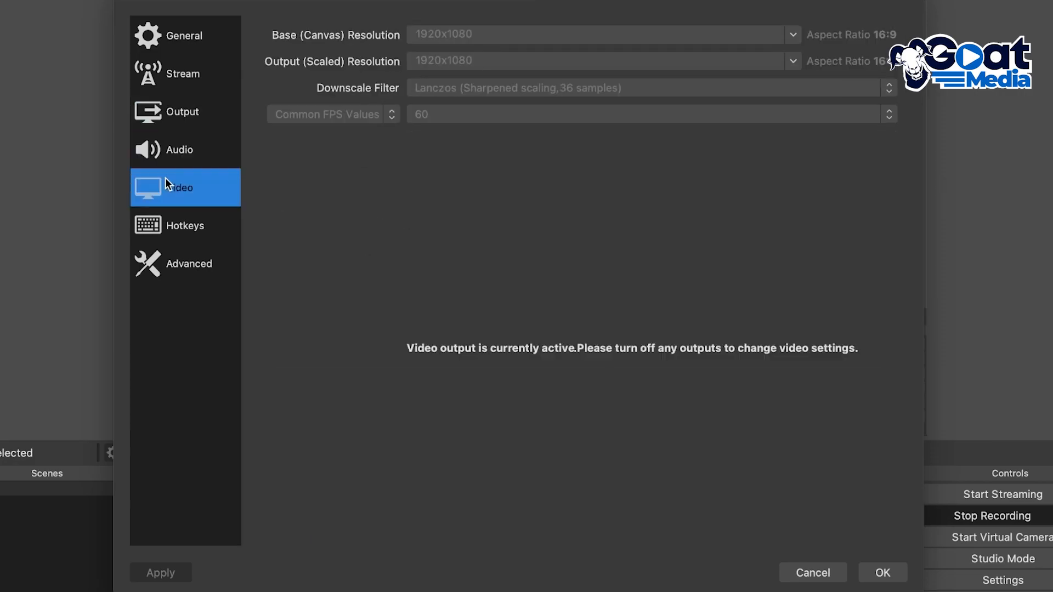
{"action": "left_click", "coordinate": [173, 264]}
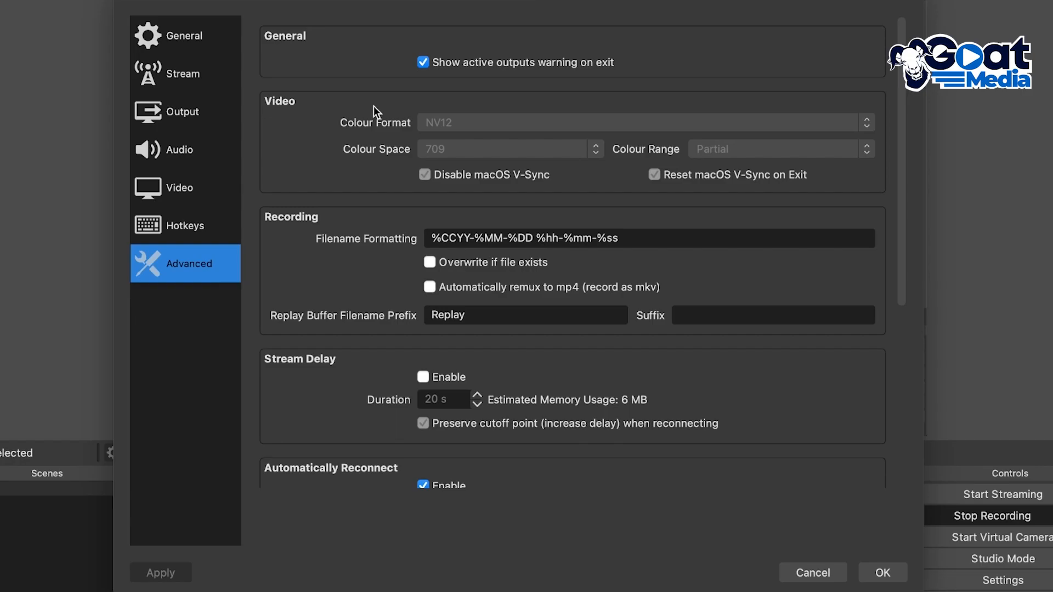
{"action": "left_click", "coordinate": [215, 28]}
{"action": "scroll", "coordinate": [762, 429], "scroll_direction": "up", "scroll_amount": 4}
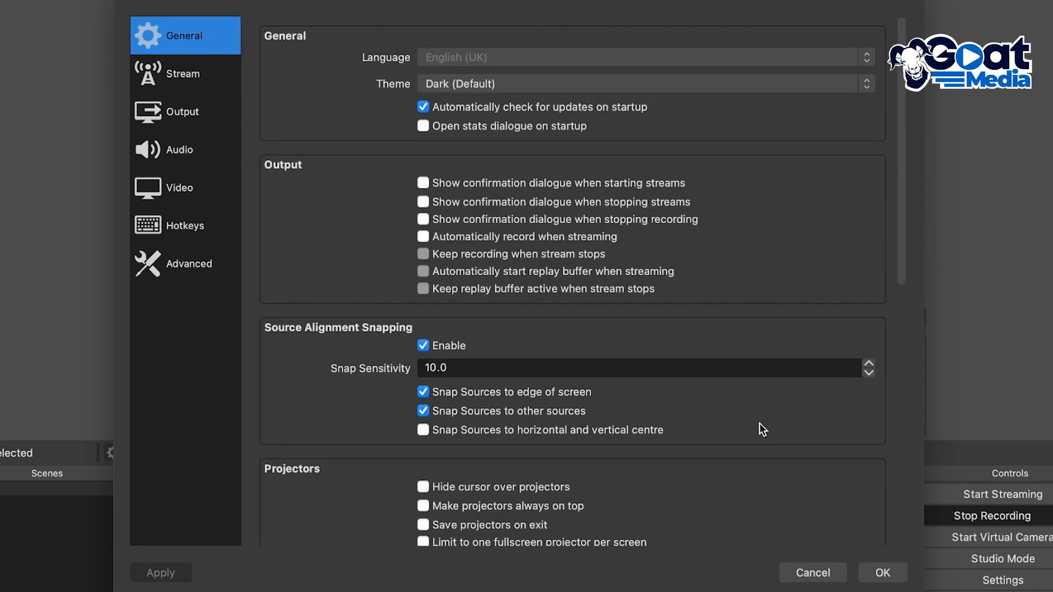
{"action": "left_click", "coordinate": [795, 573]}
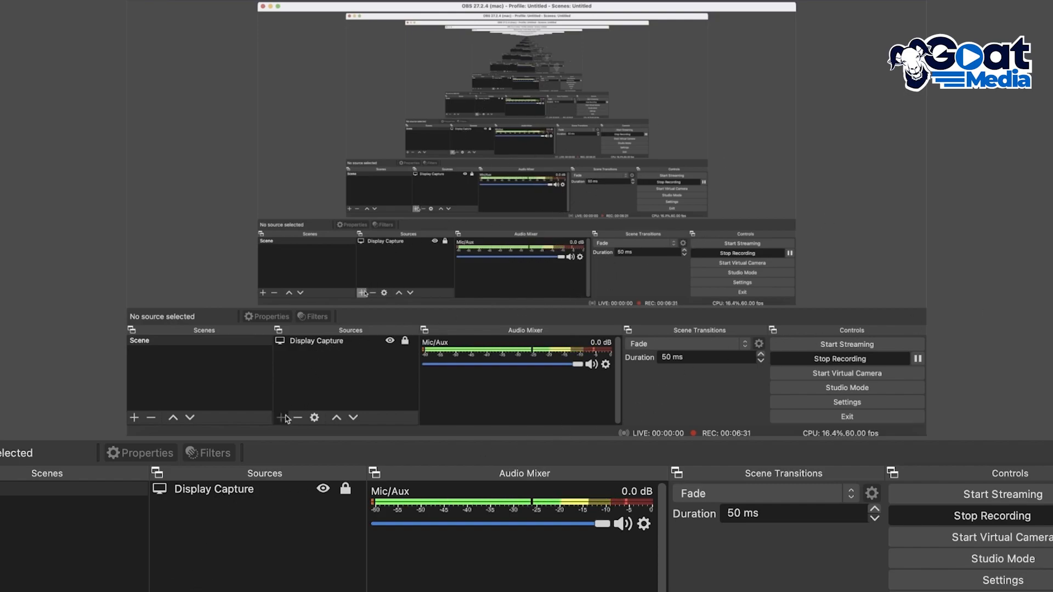
View the source types that can be added to the scene, and select the existing Display Capture source.
{"action": "left_click", "coordinate": [167, 591]}
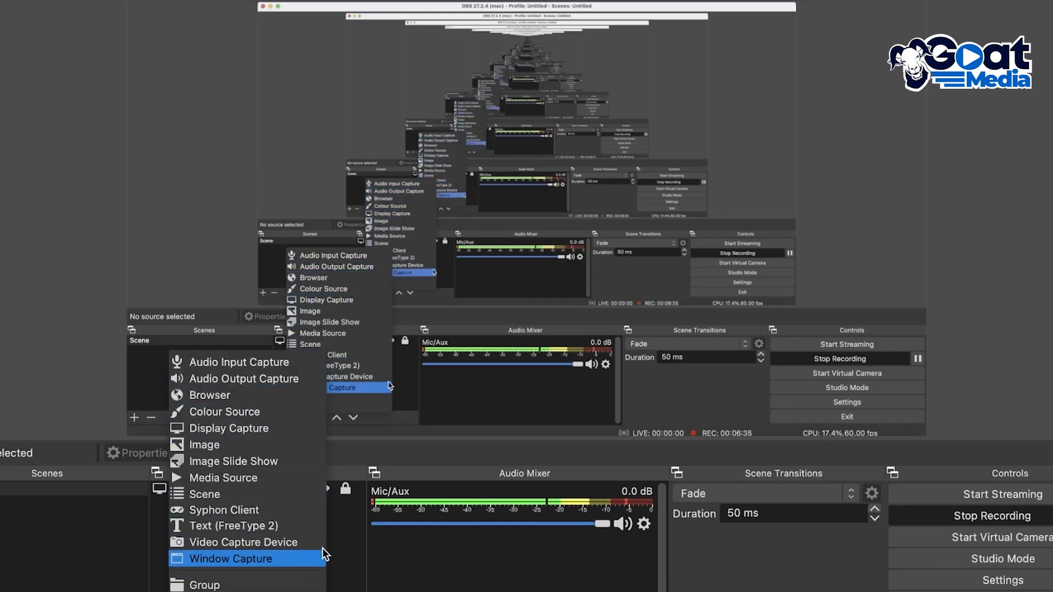
{"action": "left_click", "coordinate": [340, 538]}
{"action": "left_click", "coordinate": [256, 489]}
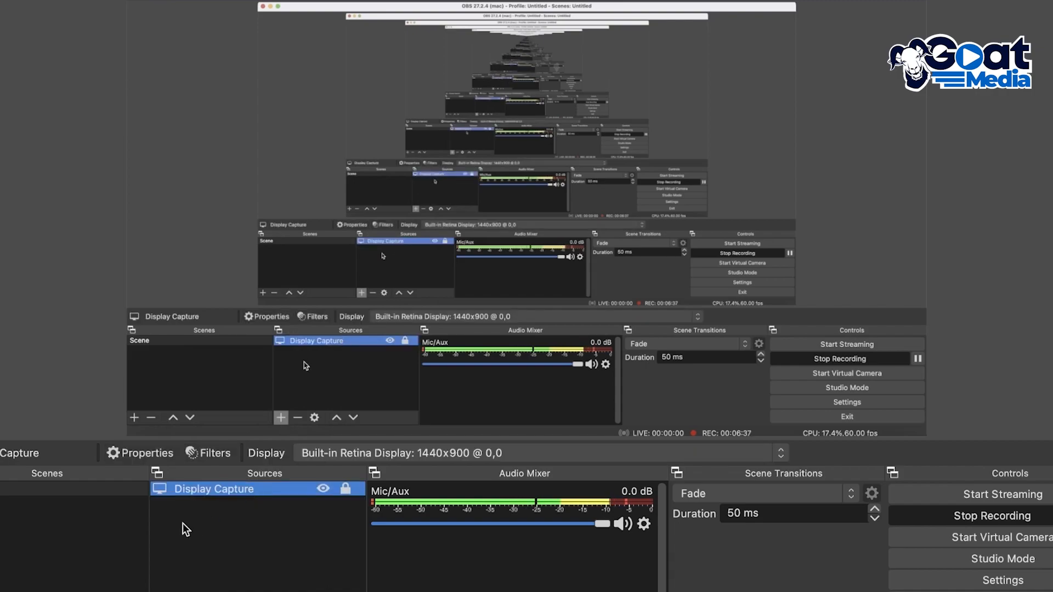
Check which displays the Display Capture source can use and view its effect filters.
{"action": "left_click", "coordinate": [439, 452]}
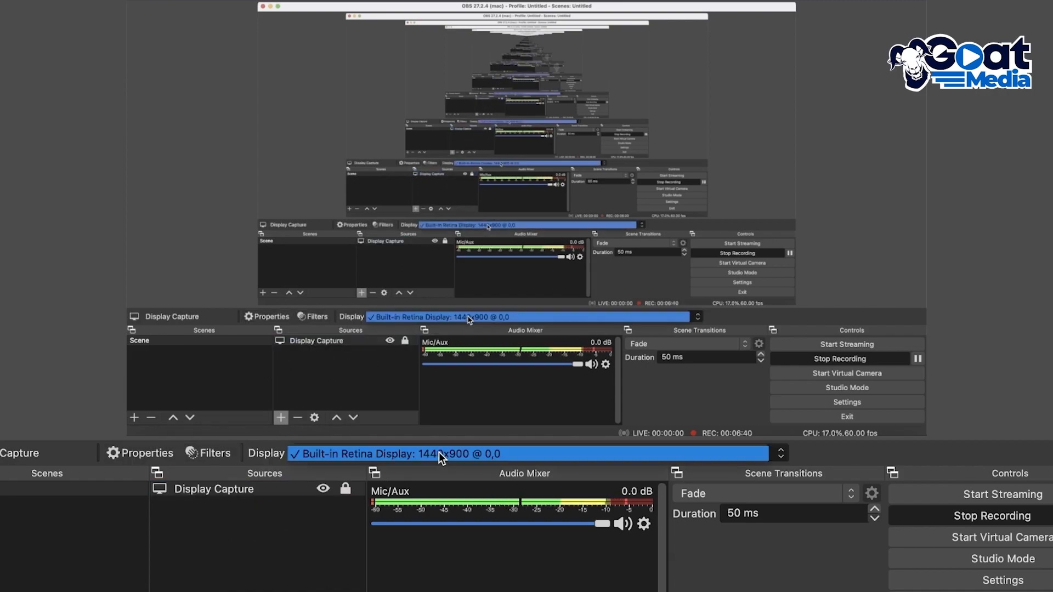
{"action": "left_click", "coordinate": [461, 383]}
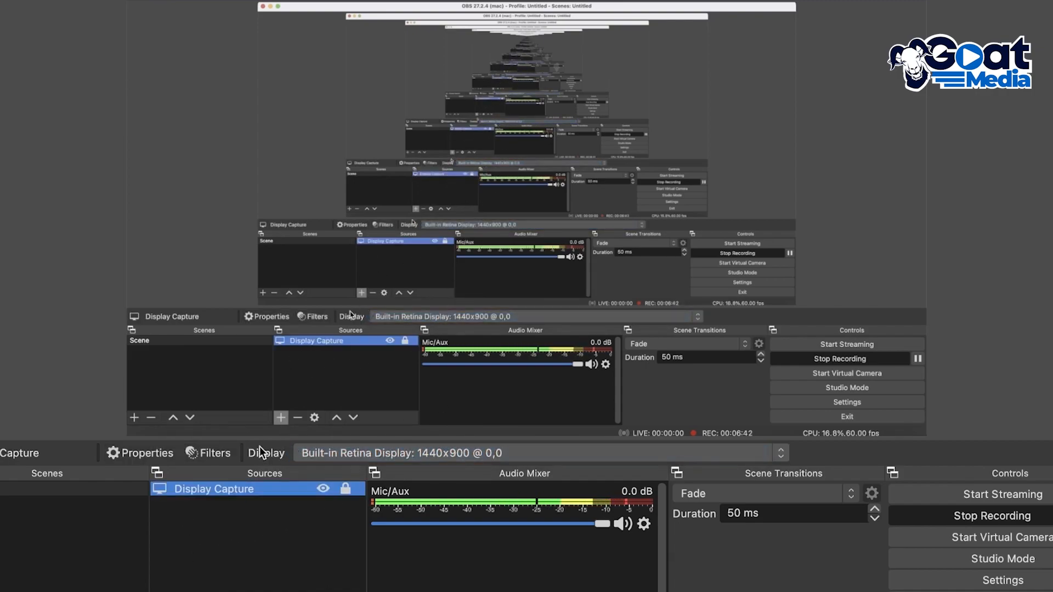
{"action": "left_click", "coordinate": [386, 453]}
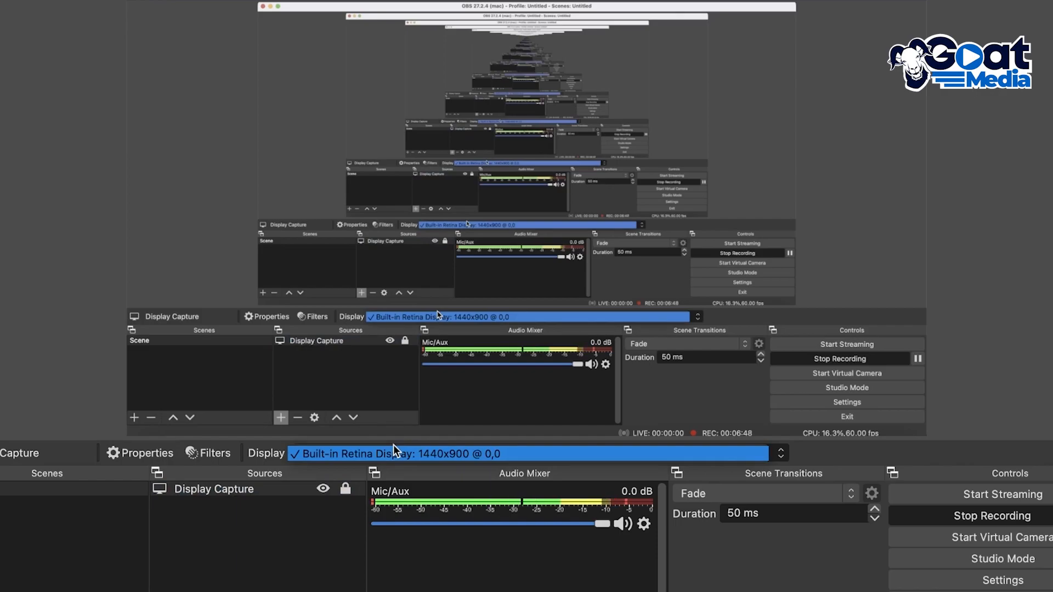
{"action": "left_click", "coordinate": [393, 445]}
{"action": "left_click", "coordinate": [231, 450]}
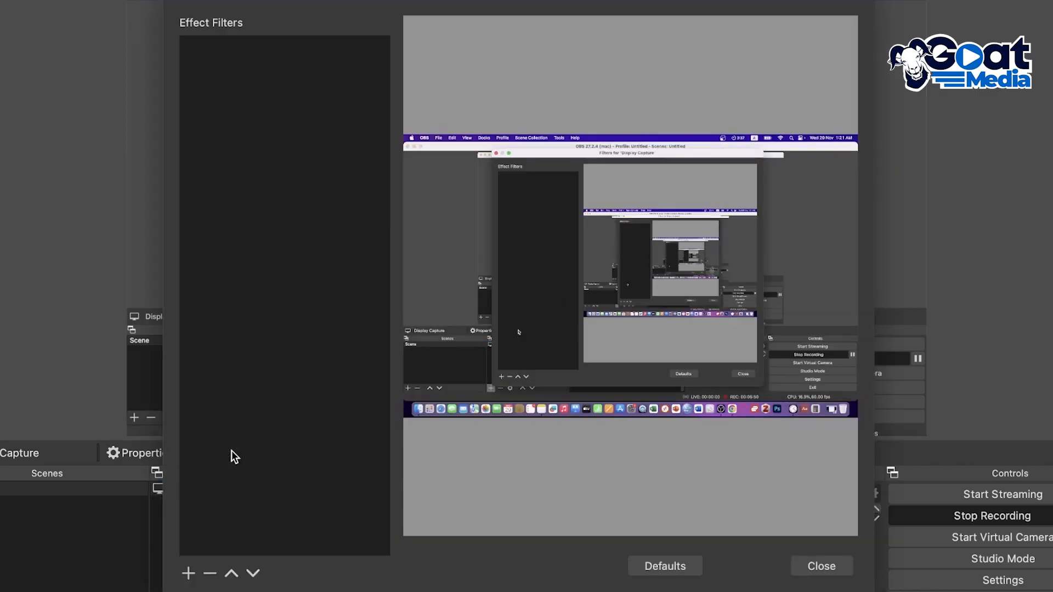
{"action": "left_click", "coordinate": [821, 567]}
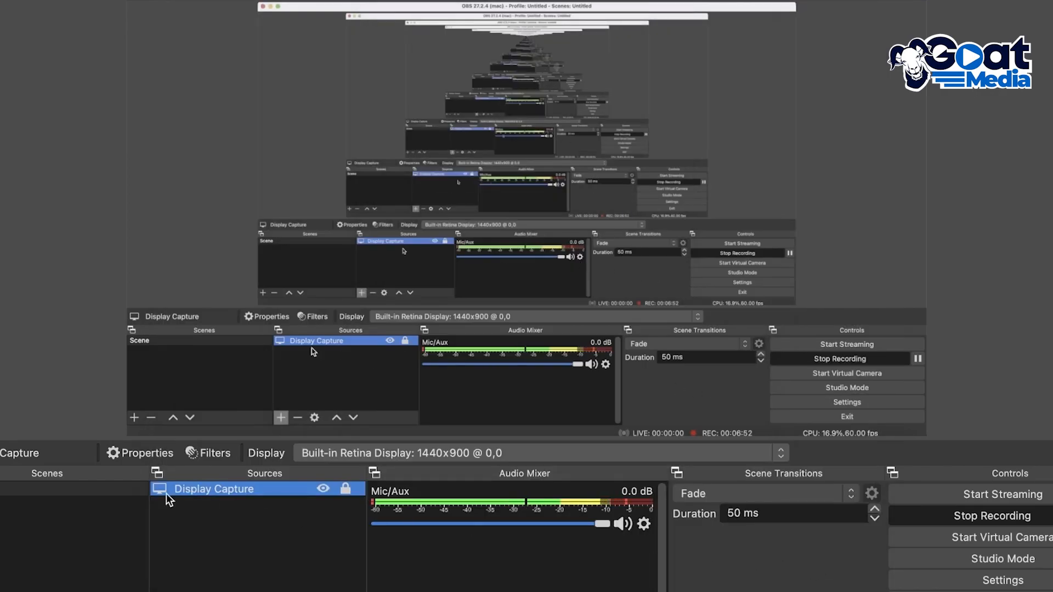
Review the display and crop options in the Display Capture source's properties, then accept the dialog.
{"action": "left_click", "coordinate": [120, 450]}
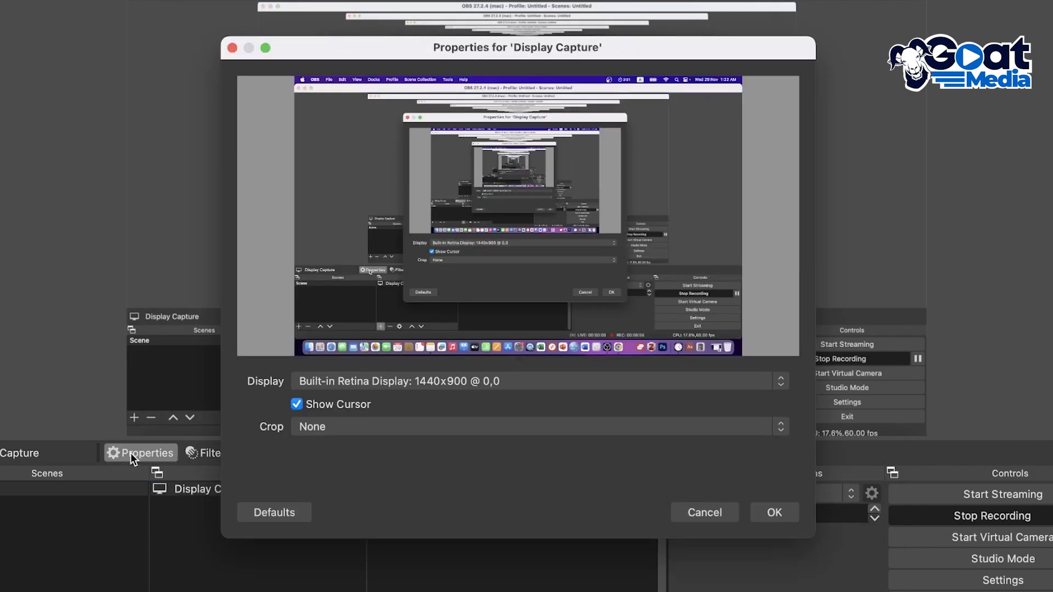
{"action": "left_click", "coordinate": [304, 382]}
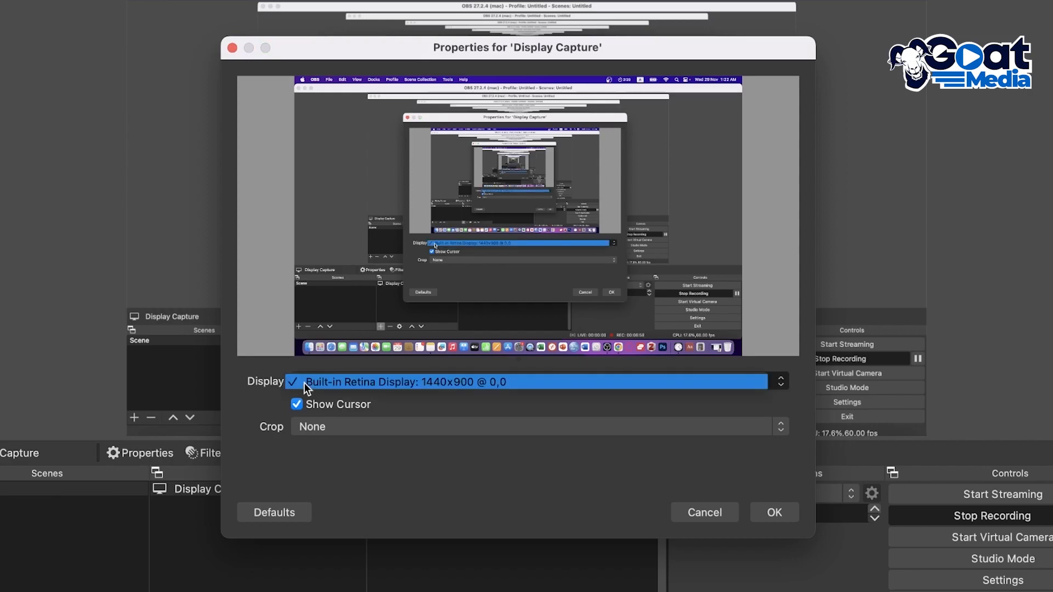
{"action": "left_click", "coordinate": [318, 430]}
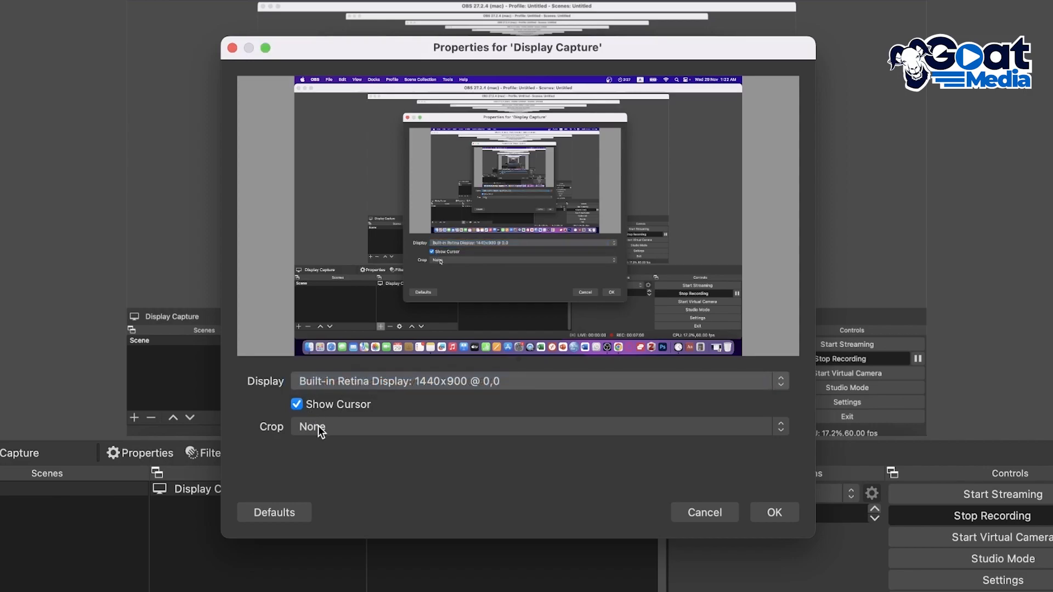
{"action": "left_click", "coordinate": [320, 431]}
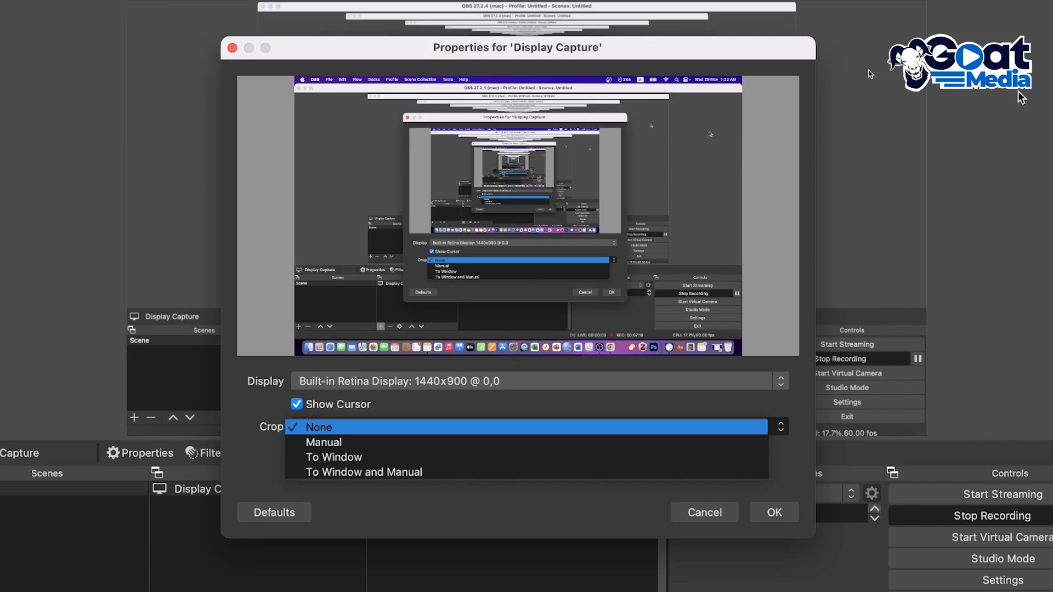
{"action": "left_click", "coordinate": [366, 404]}
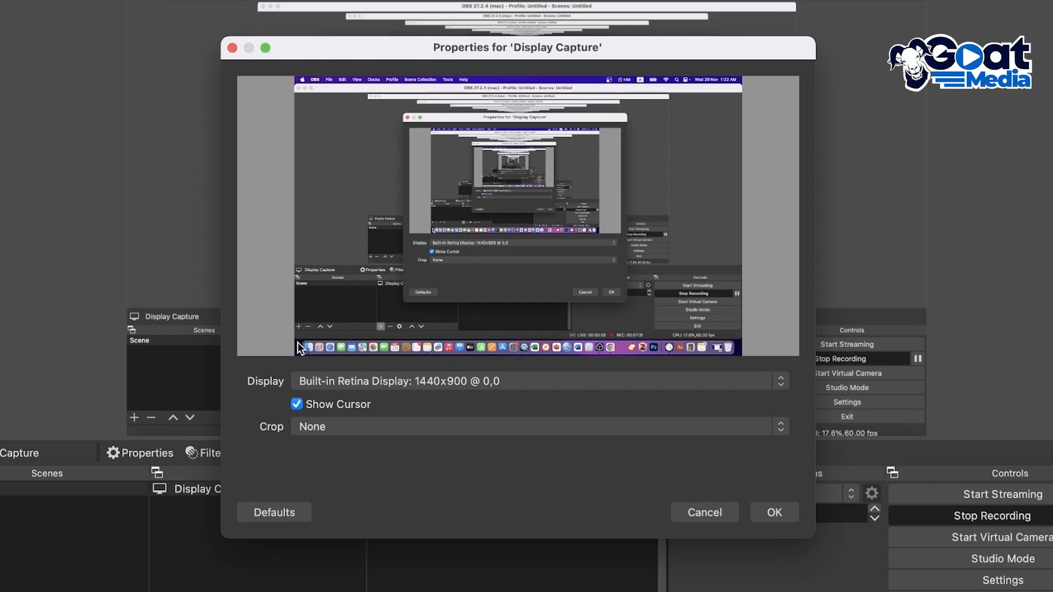
{"action": "left_click", "coordinate": [795, 510]}
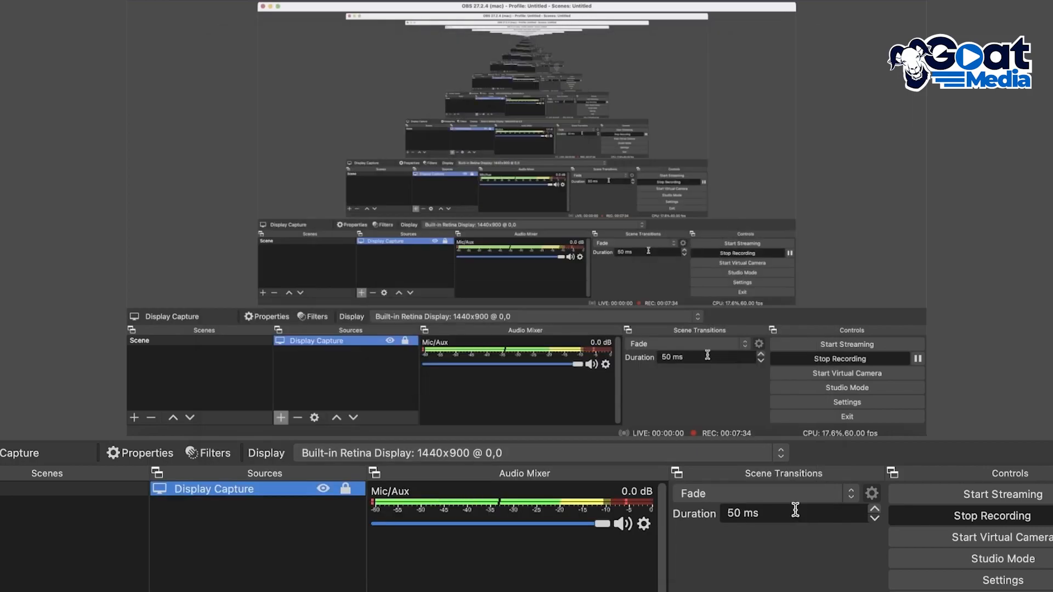
Deselect the source and check which device is assigned in the Mic/Aux channel's properties.
{"action": "left_click", "coordinate": [396, 572]}
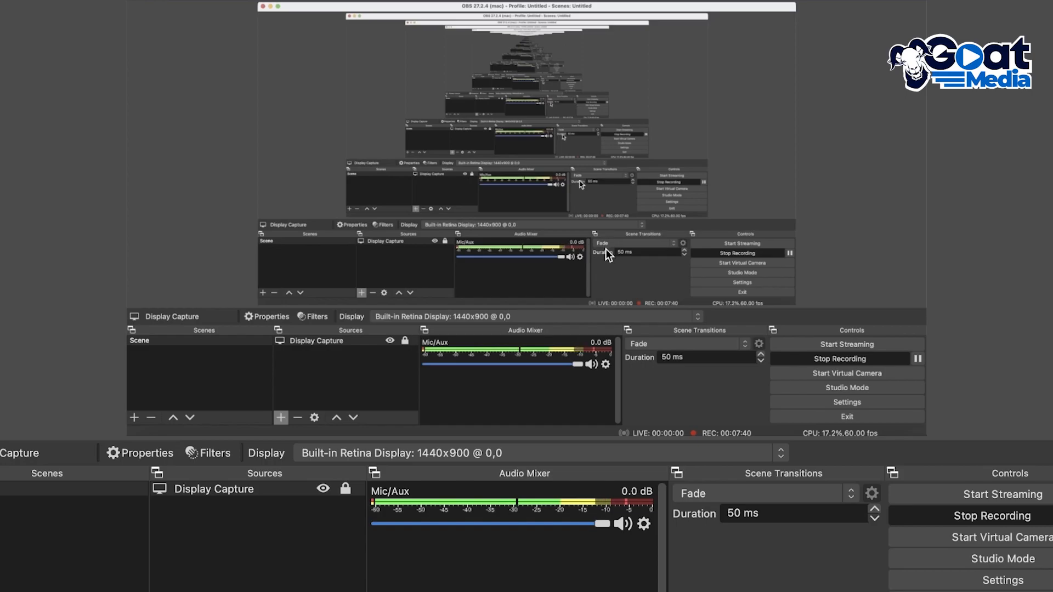
{"action": "left_click", "coordinate": [643, 523]}
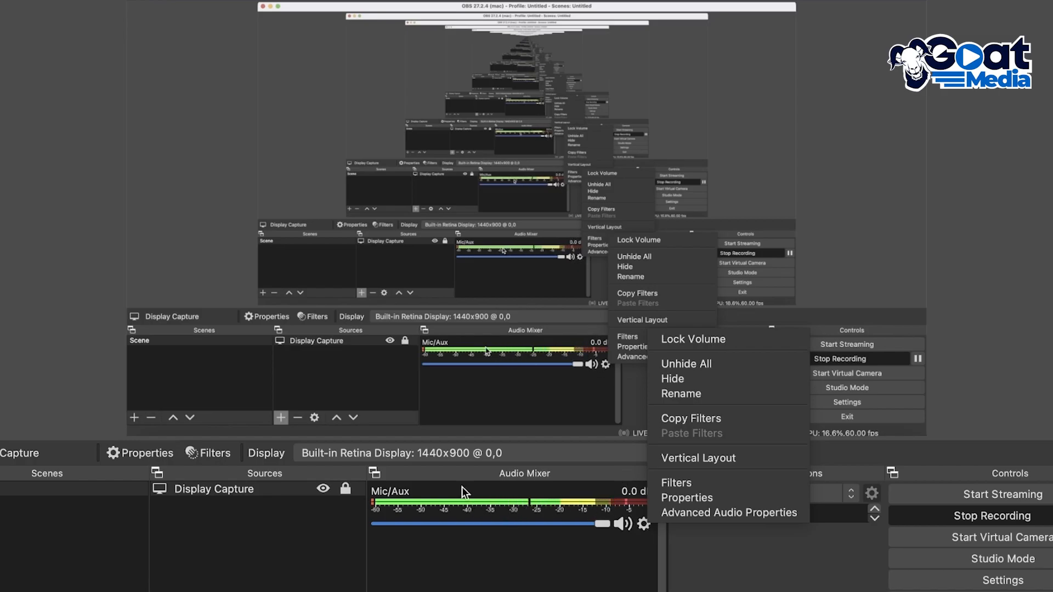
{"action": "left_click", "coordinate": [693, 497]}
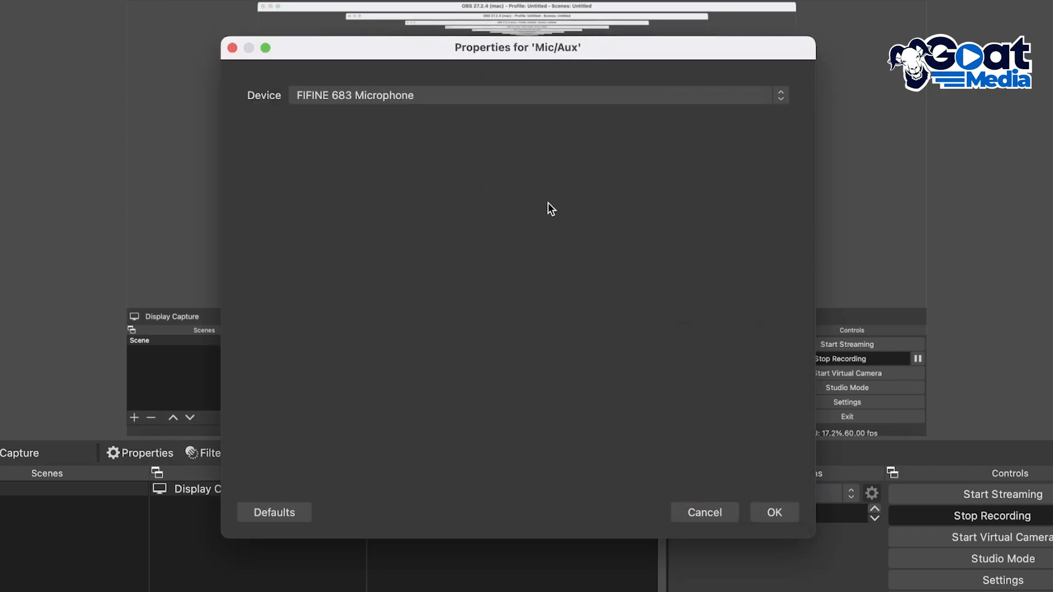
{"action": "left_click", "coordinate": [773, 512]}
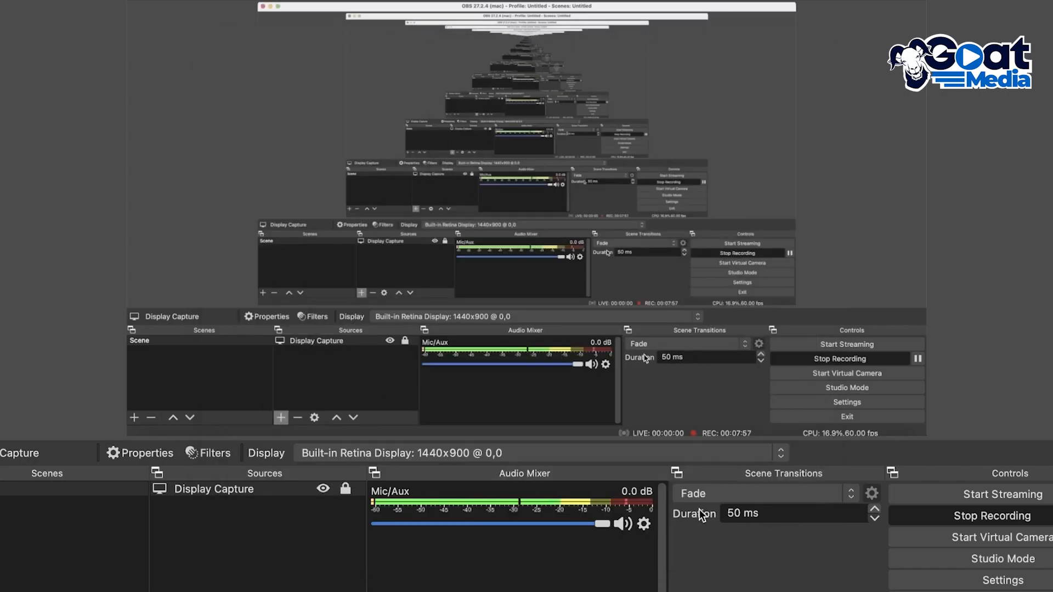
Open the audio filters of the Mic/Aux channel and view the filter types that can be added.
{"action": "left_click", "coordinate": [640, 527]}
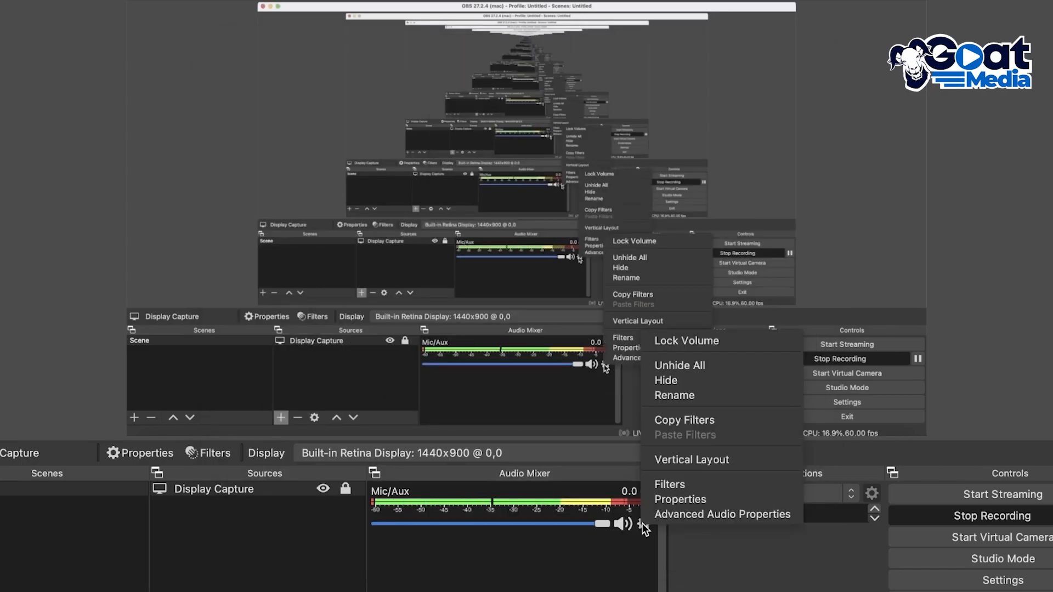
{"action": "left_click", "coordinate": [676, 483]}
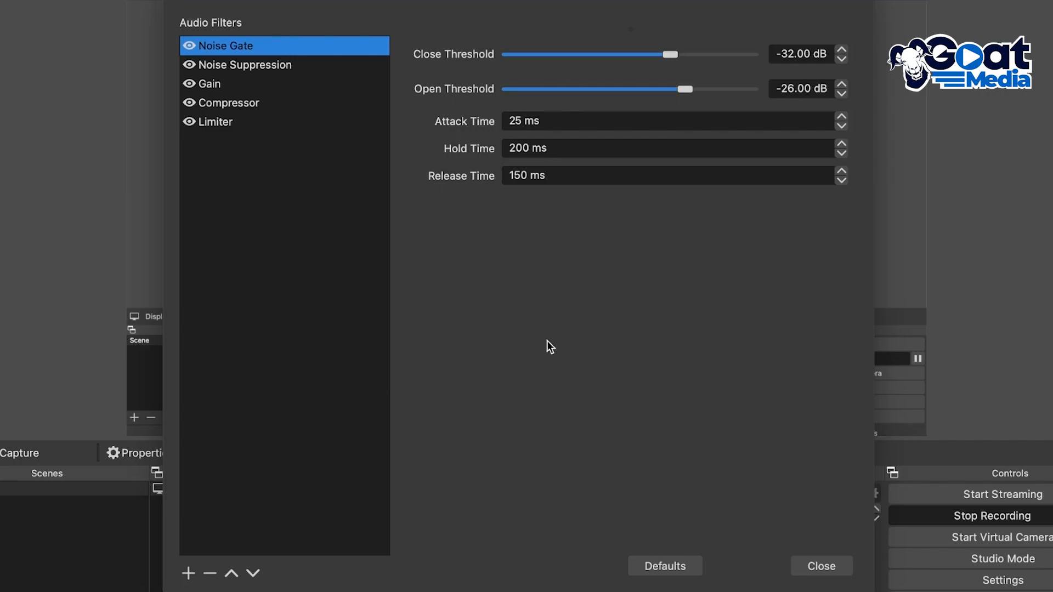
{"action": "left_click", "coordinate": [187, 573]}
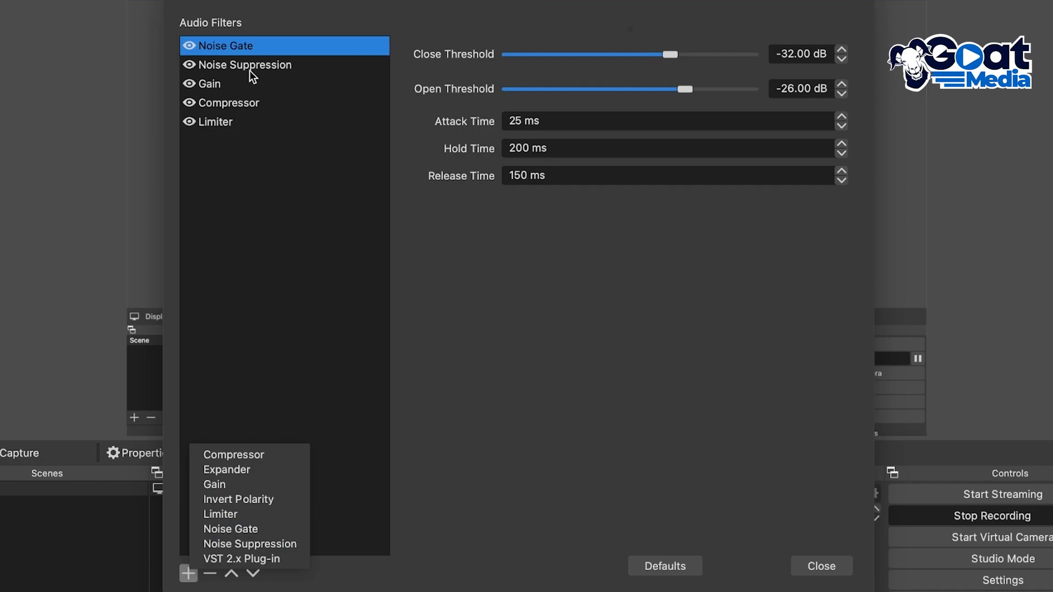
{"action": "left_click", "coordinate": [259, 188]}
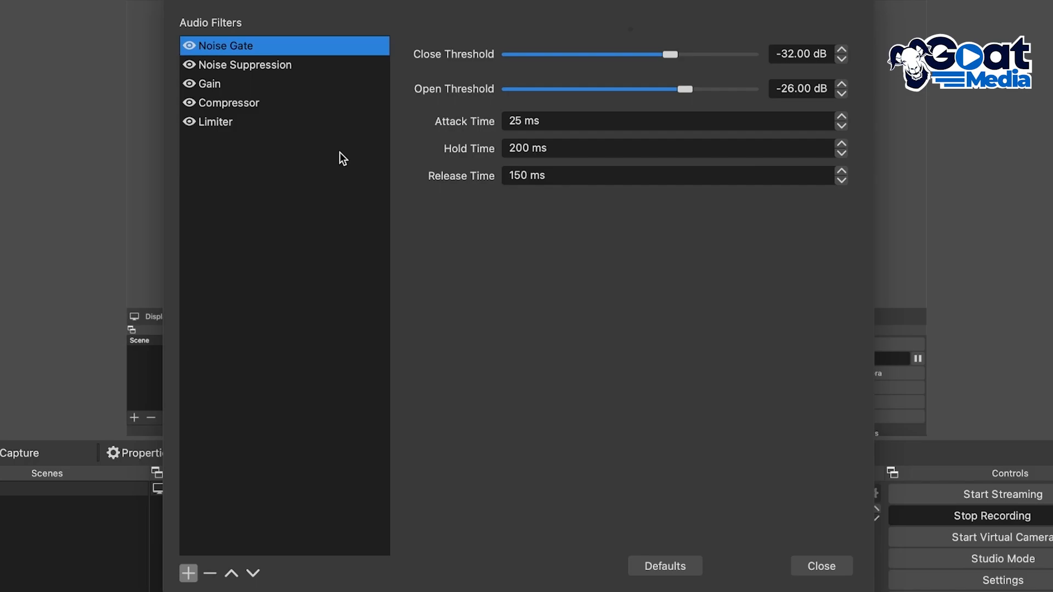
Review the microphone's Noise Suppression, Gain, Compressor and Limiter filter settings, comparing Gain with Limiter, and close the filters.
{"action": "left_click", "coordinate": [301, 75]}
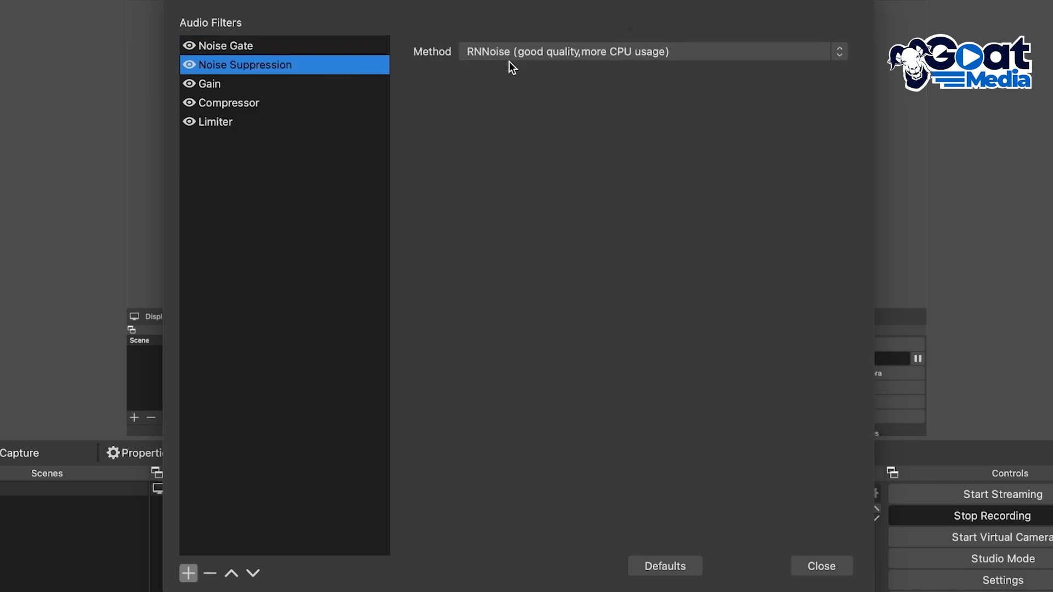
{"action": "left_click", "coordinate": [205, 81]}
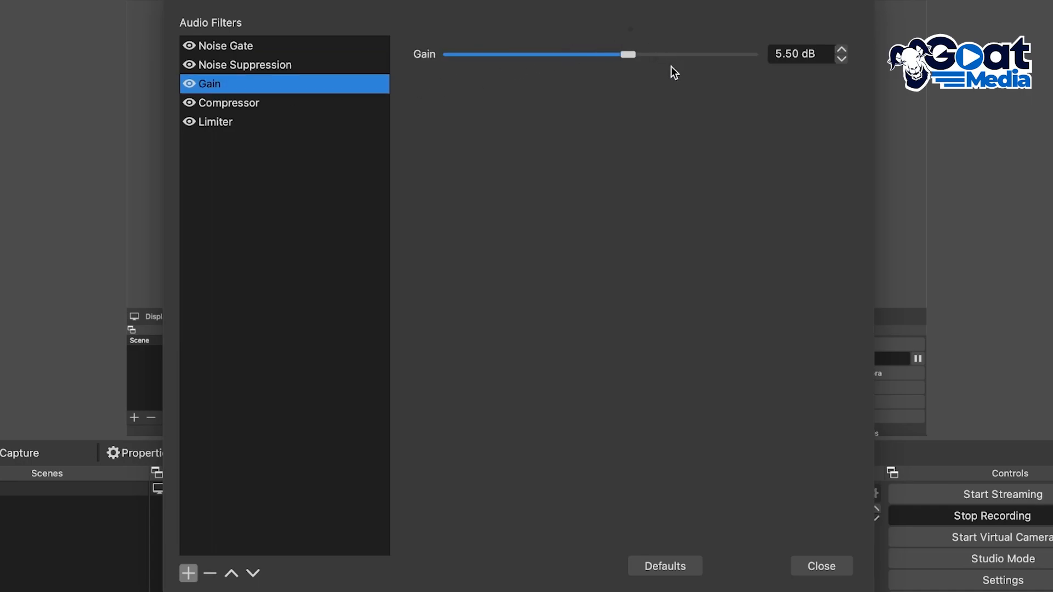
{"action": "left_click", "coordinate": [233, 105]}
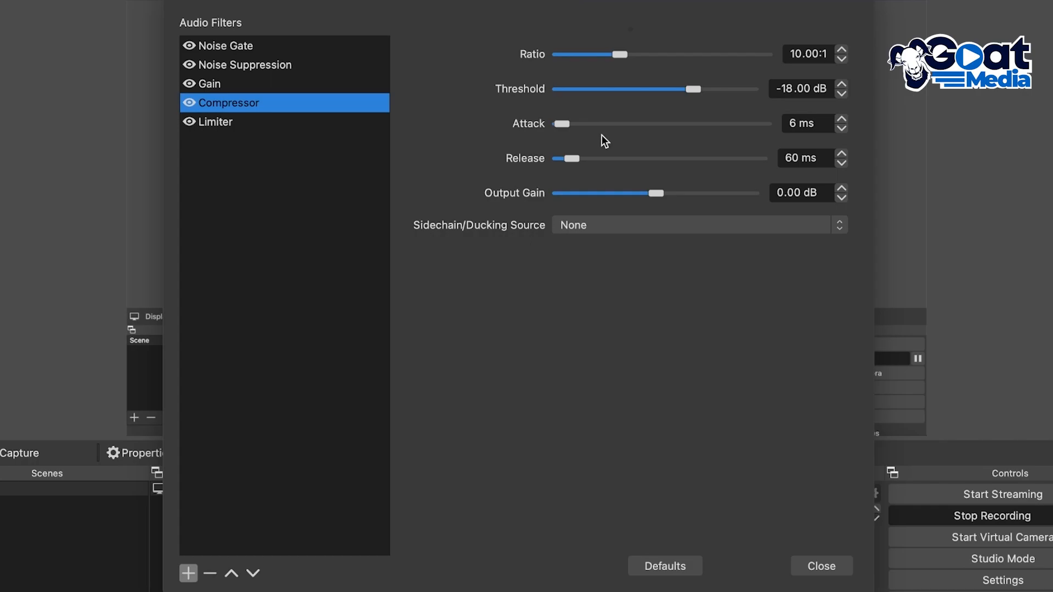
{"action": "left_click", "coordinate": [291, 122]}
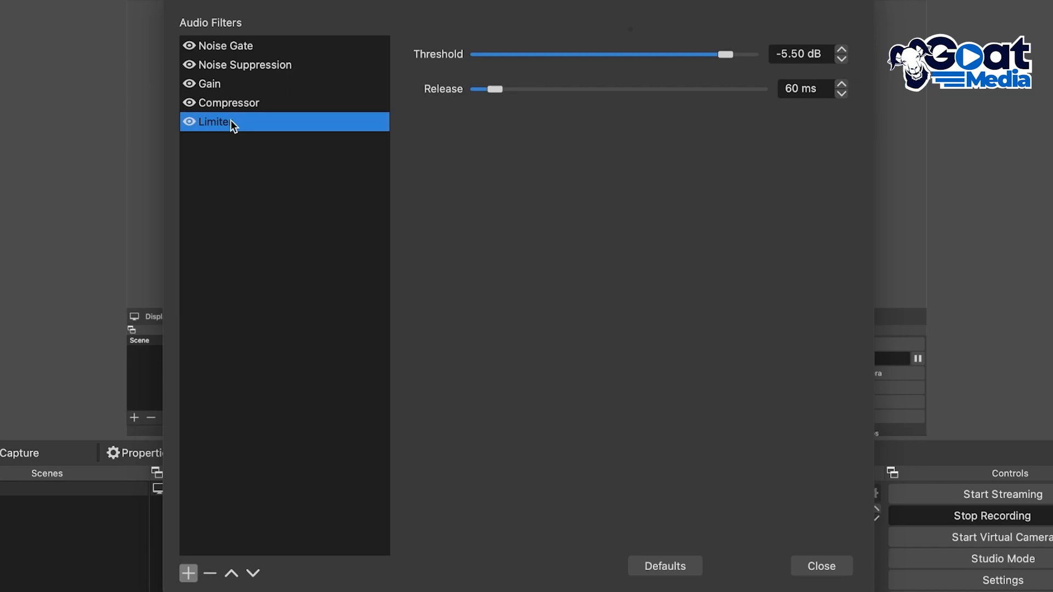
{"action": "left_click", "coordinate": [223, 81]}
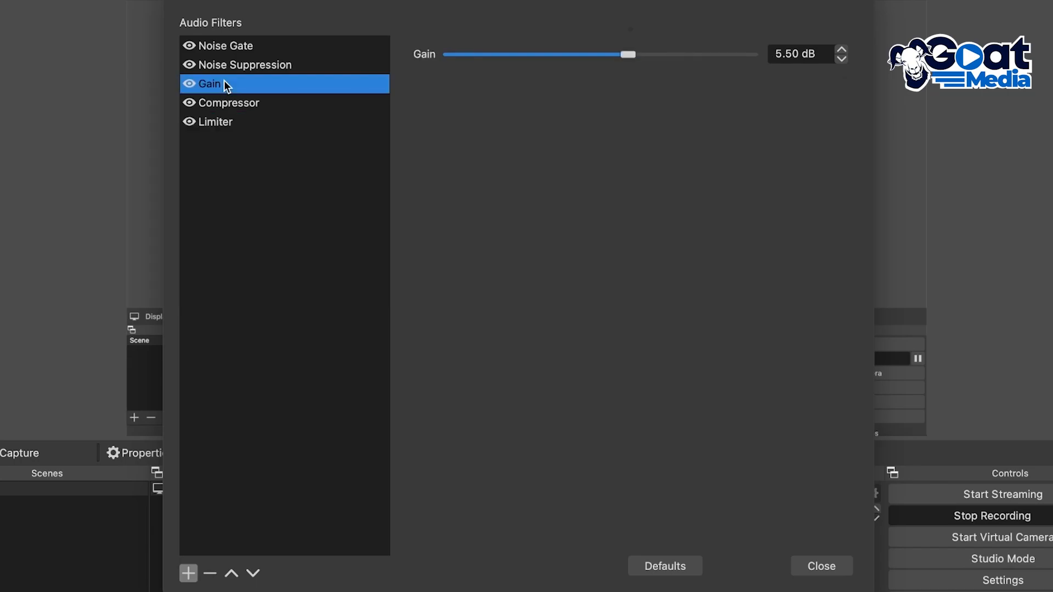
{"action": "left_click", "coordinate": [220, 124]}
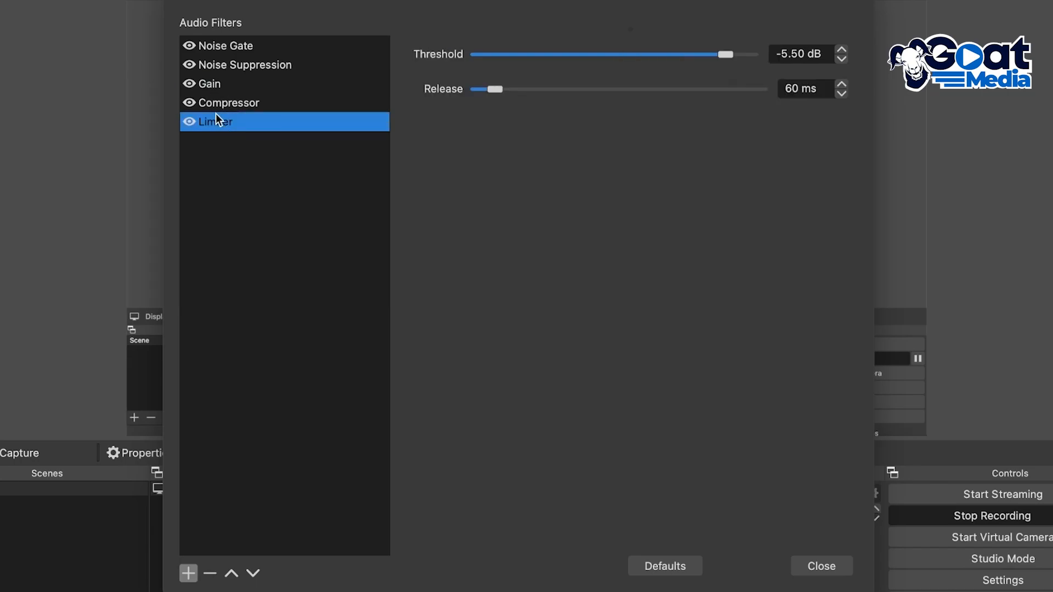
{"action": "left_click", "coordinate": [209, 88]}
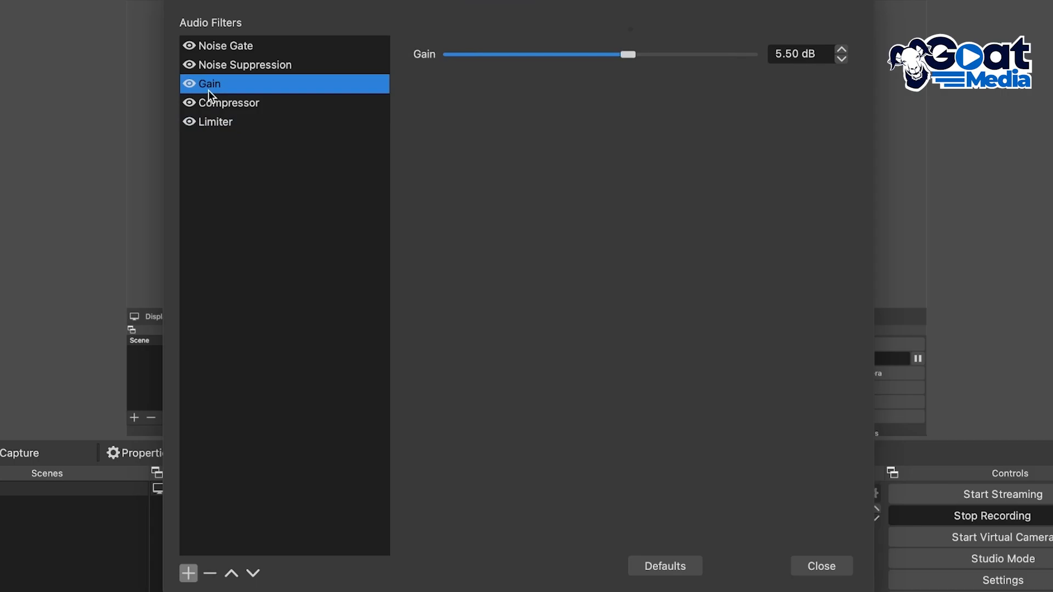
{"action": "left_click", "coordinate": [226, 132]}
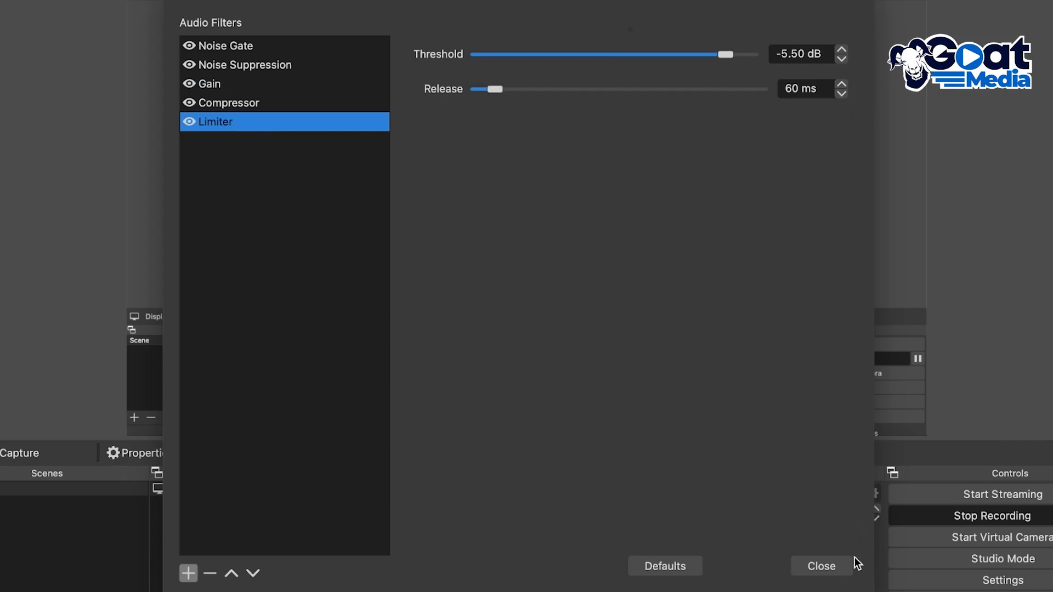
{"action": "left_click", "coordinate": [821, 569]}
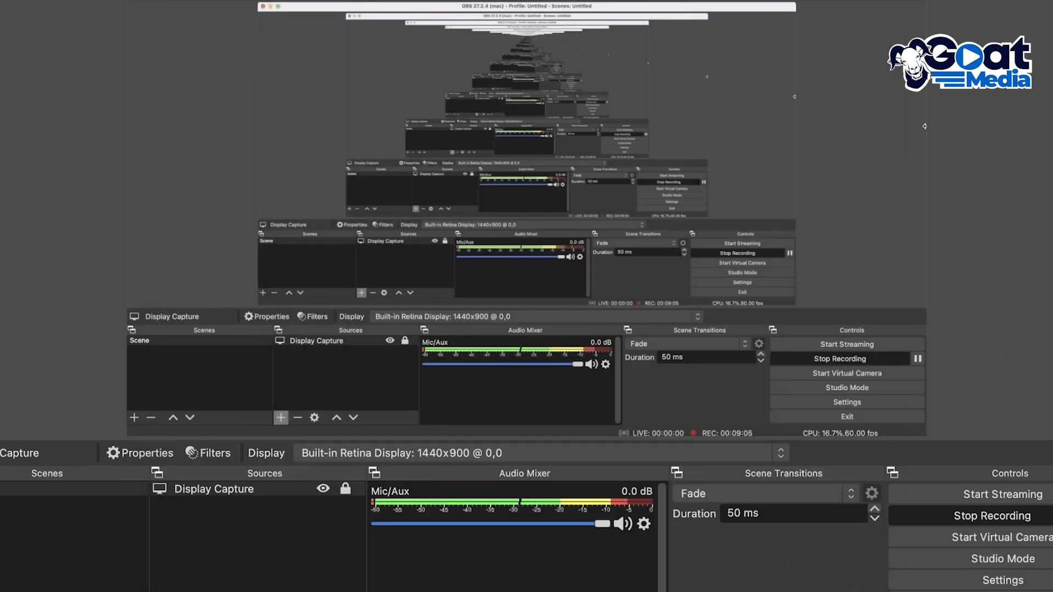